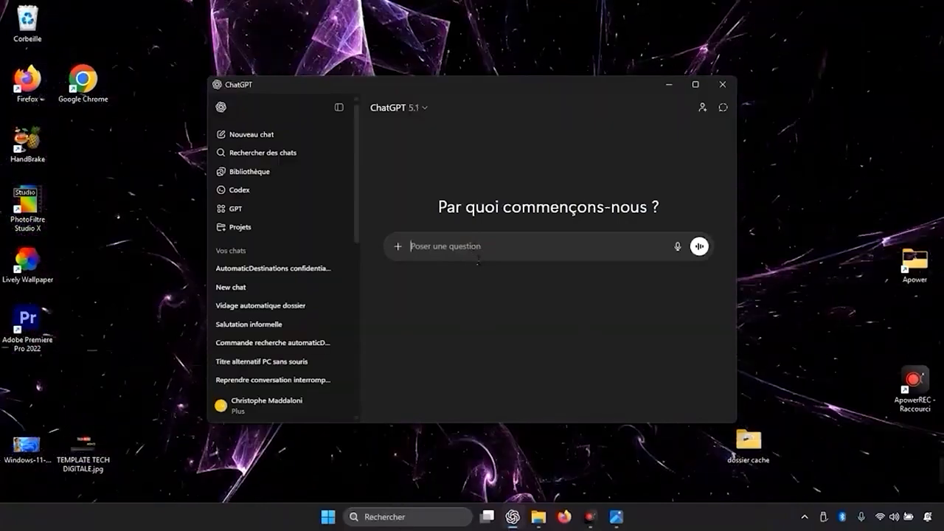
Ask ChatGPT "est ce que le dossier automaticdestination.bat pose des probleme de confidentialité oui ou non".
{"action": "type", "text": "z"}
{"action": "key", "text": "BackSpace"}
{"action": "type", "text": "est"}
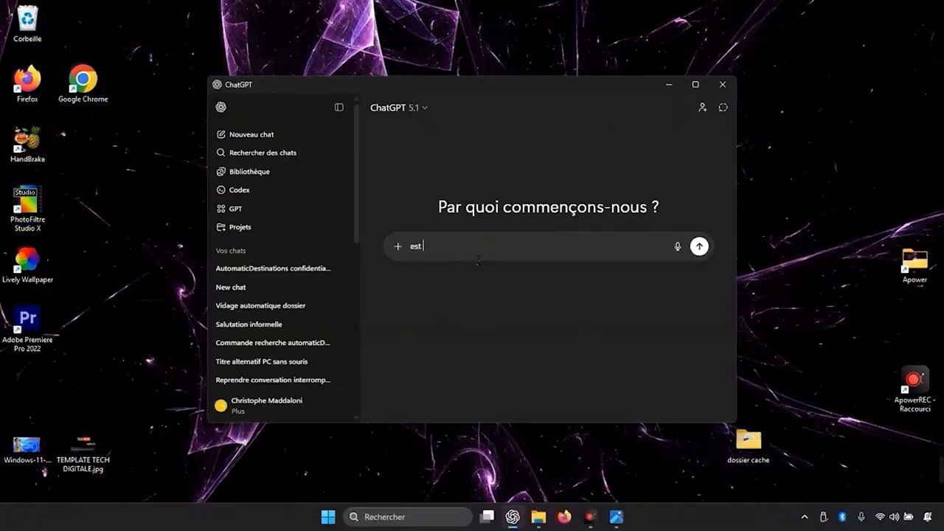
{"action": "type", "text": " ce que "}
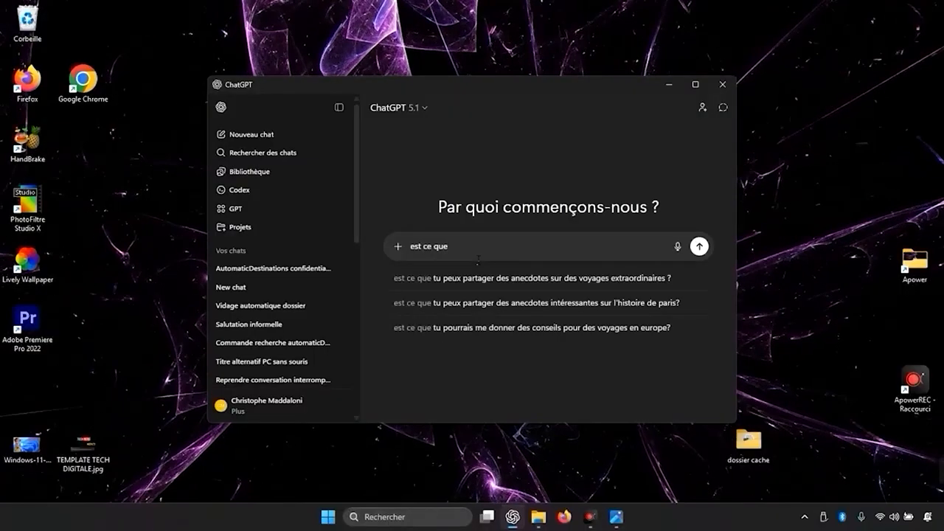
{"action": "type", "text": "le dossier"}
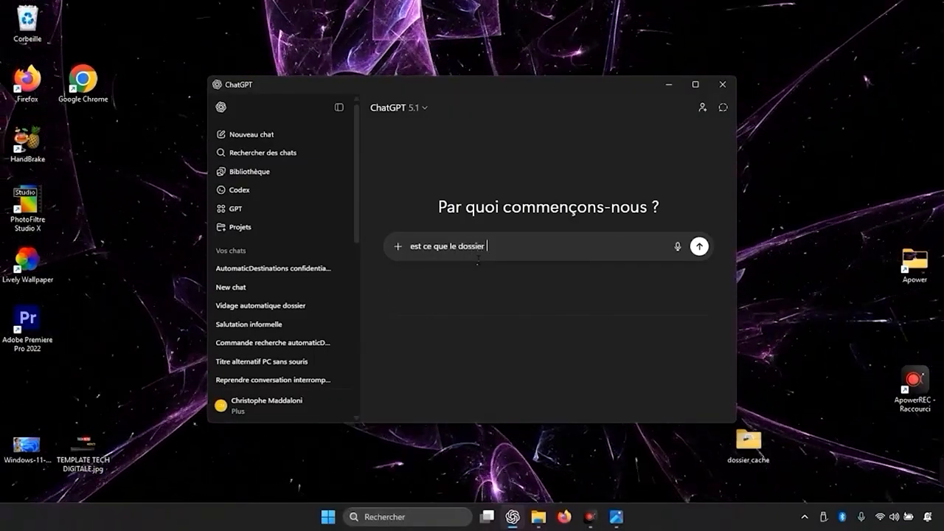
{"action": "type", "text": " automat"}
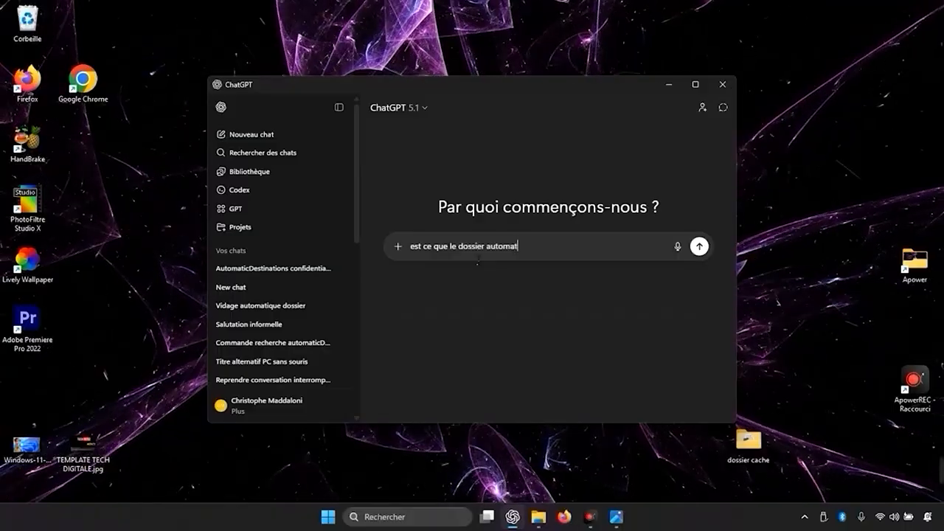
{"action": "type", "text": "ic"}
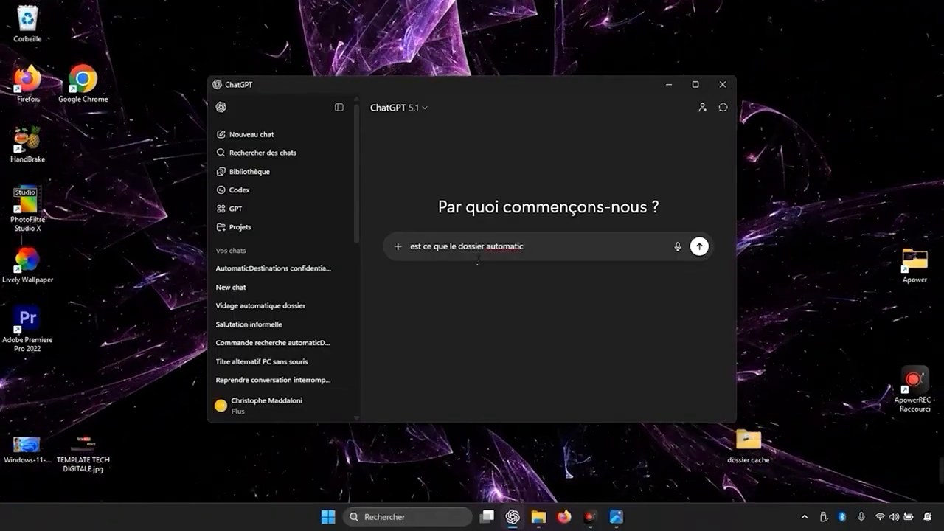
{"action": "type", "text": "sdestin"}
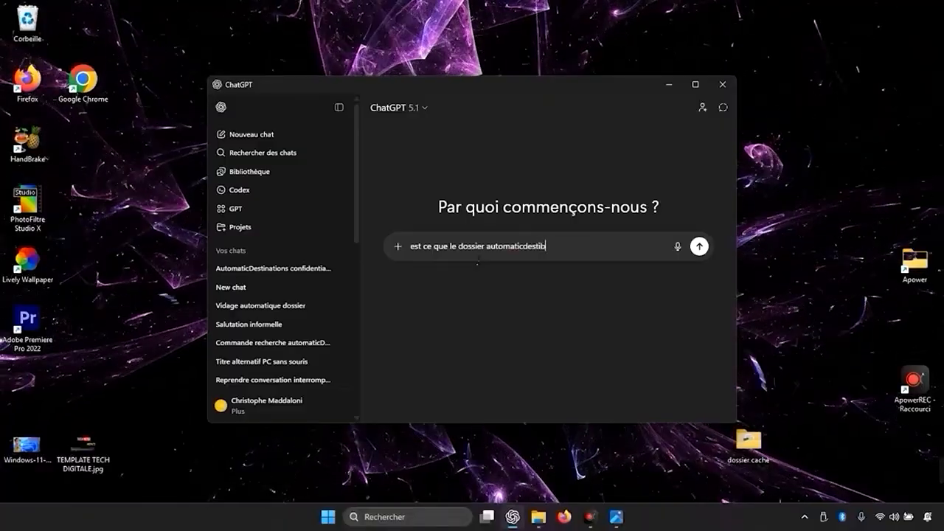
{"action": "type", "text": "ation"}
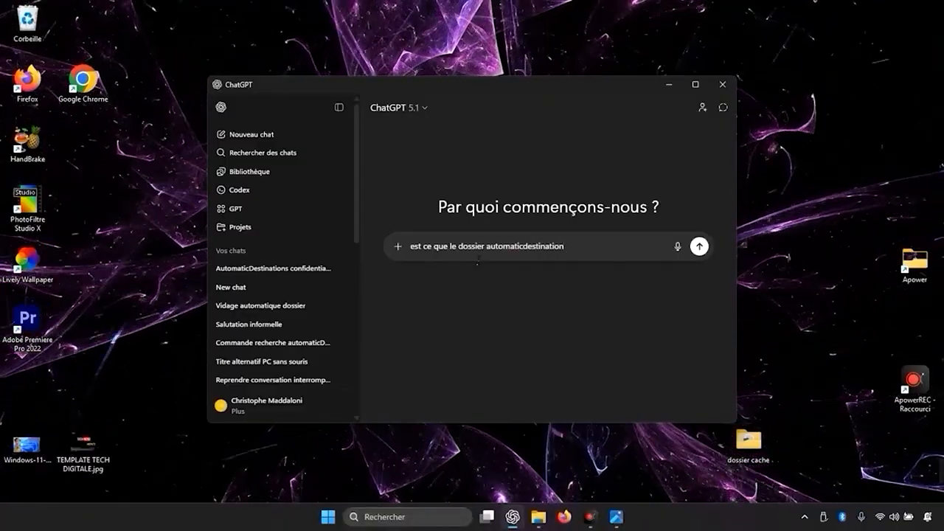
{"action": "type", "text": ".bat po"}
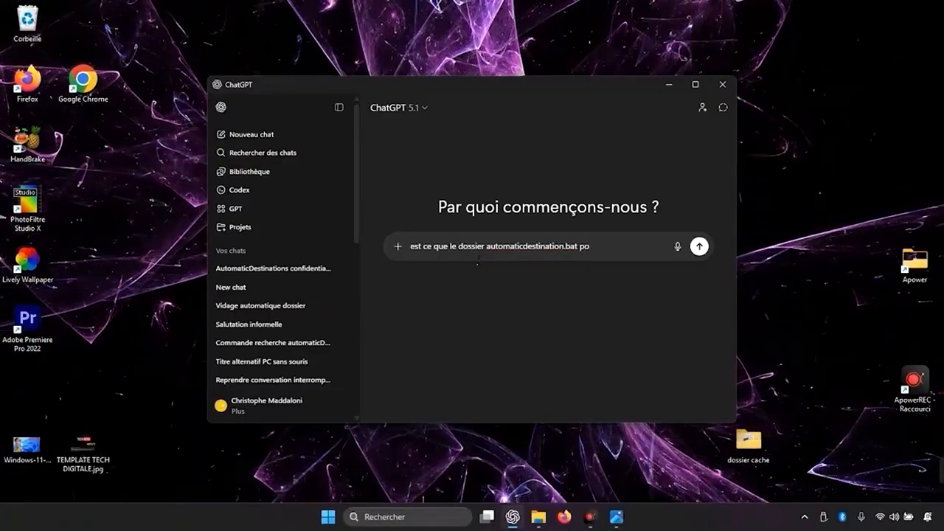
{"action": "type", "text": "se des prob"}
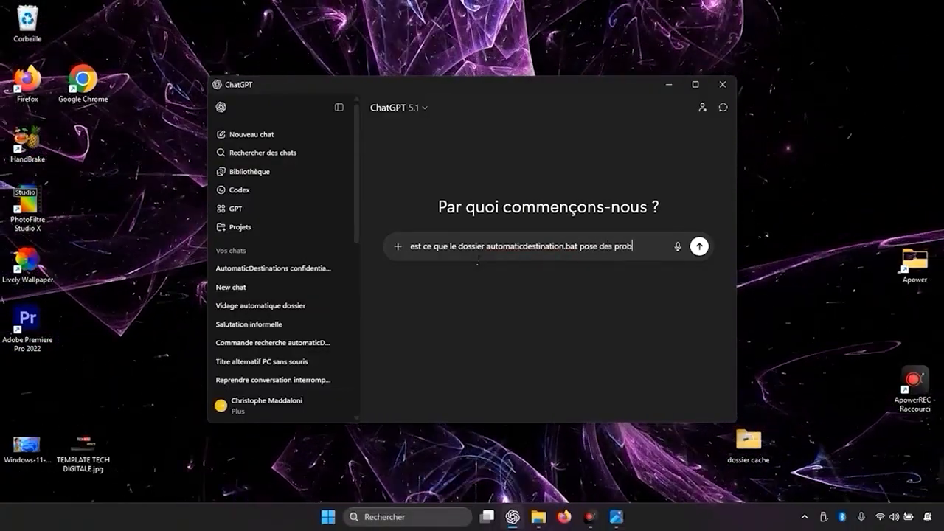
{"action": "type", "text": "leme de confiden"}
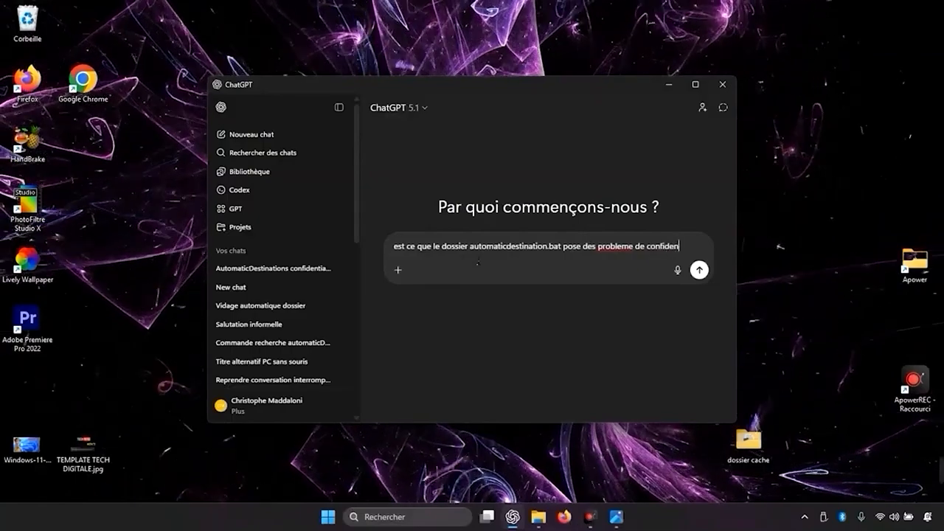
{"action": "type", "text": "tialité ou"}
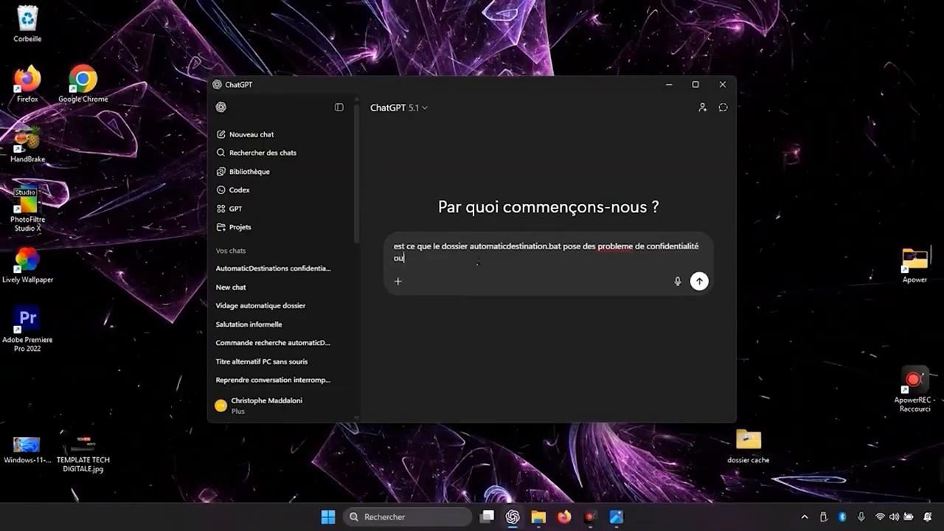
{"action": "type", "text": "i ou non"}
{"action": "key", "text": "Return"}
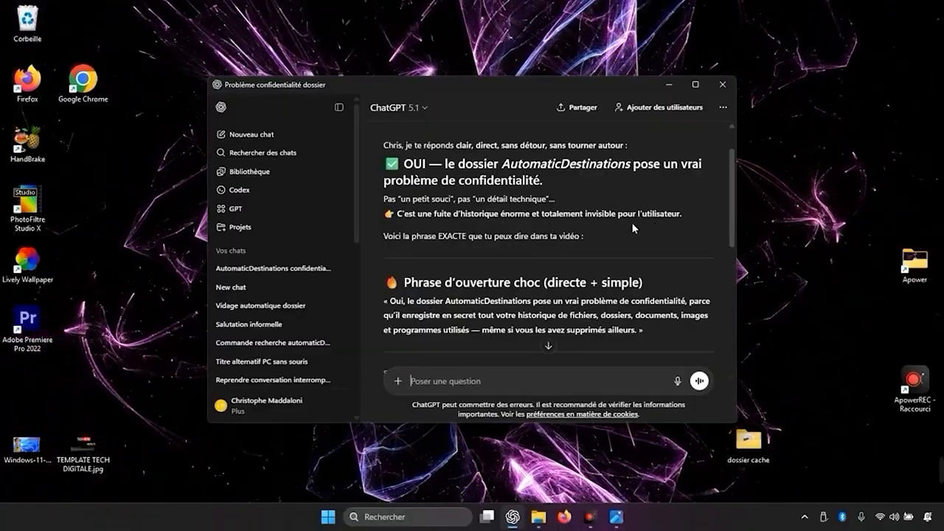
Read through ChatGPT's answer about the privacy risk of the AutomaticDestinations folder.
{"action": "scroll", "coordinate": [670, 222], "scroll_direction": "down", "scroll_amount": 3}
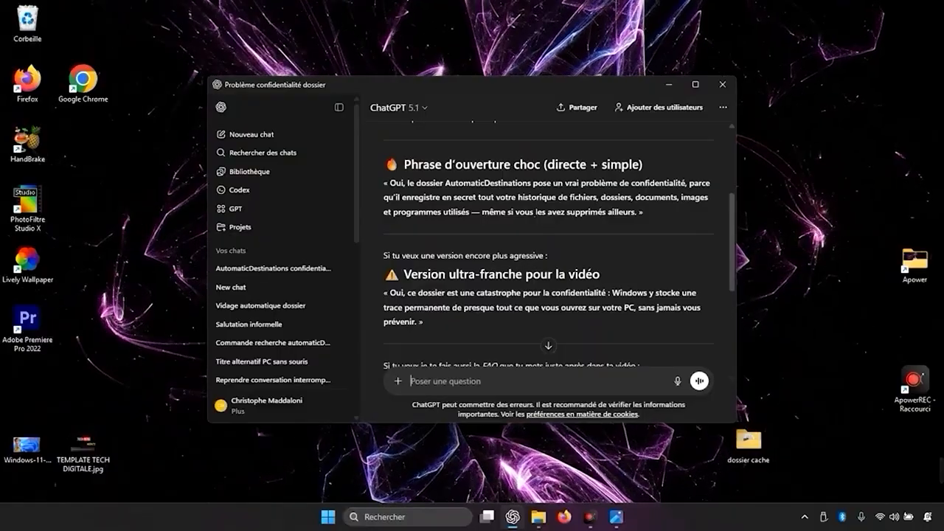
{"action": "scroll", "coordinate": [530, 207], "scroll_direction": "down", "scroll_amount": 3}
{"action": "scroll", "coordinate": [529, 207], "scroll_direction": "up", "scroll_amount": 5}
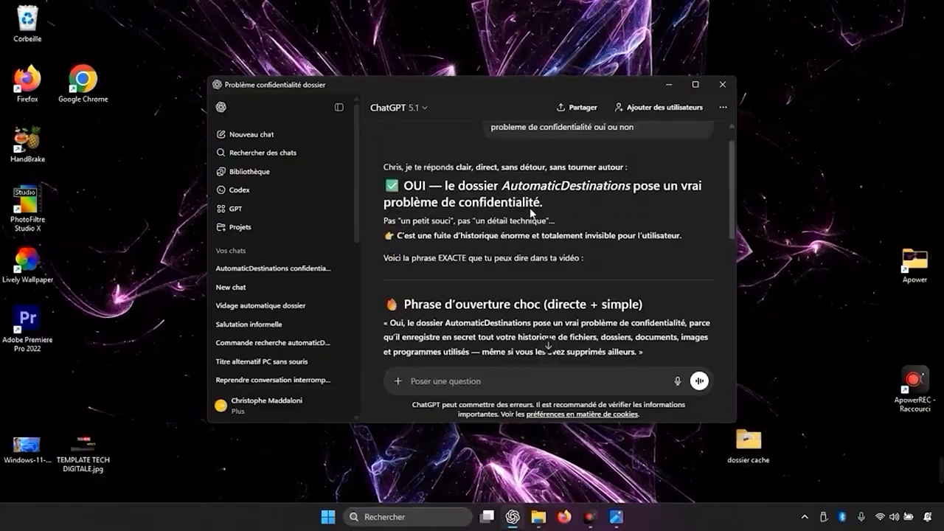
{"action": "scroll", "coordinate": [529, 212], "scroll_direction": "down", "scroll_amount": 10}
{"action": "scroll", "coordinate": [530, 215], "scroll_direction": "up", "scroll_amount": 6}
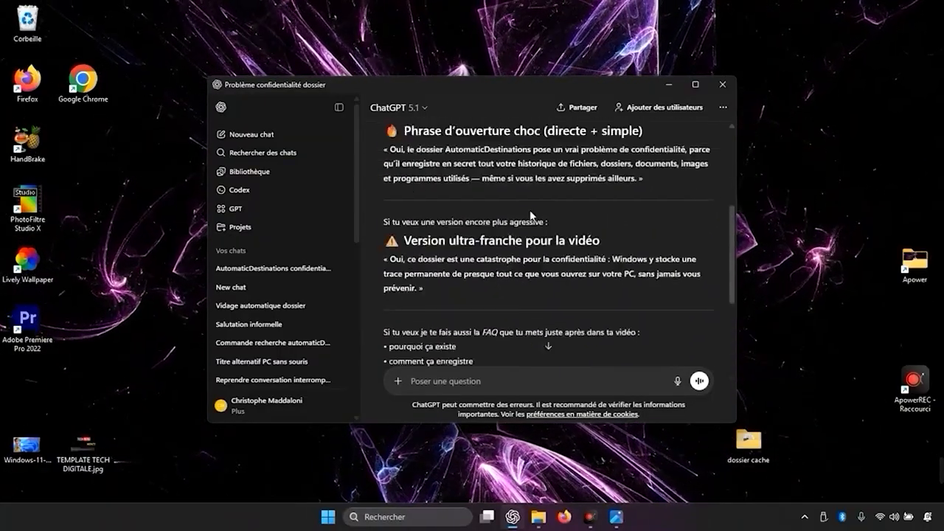
{"action": "scroll", "coordinate": [531, 215], "scroll_direction": "down", "scroll_amount": 4}
{"action": "scroll", "coordinate": [533, 221], "scroll_direction": "up", "scroll_amount": 7}
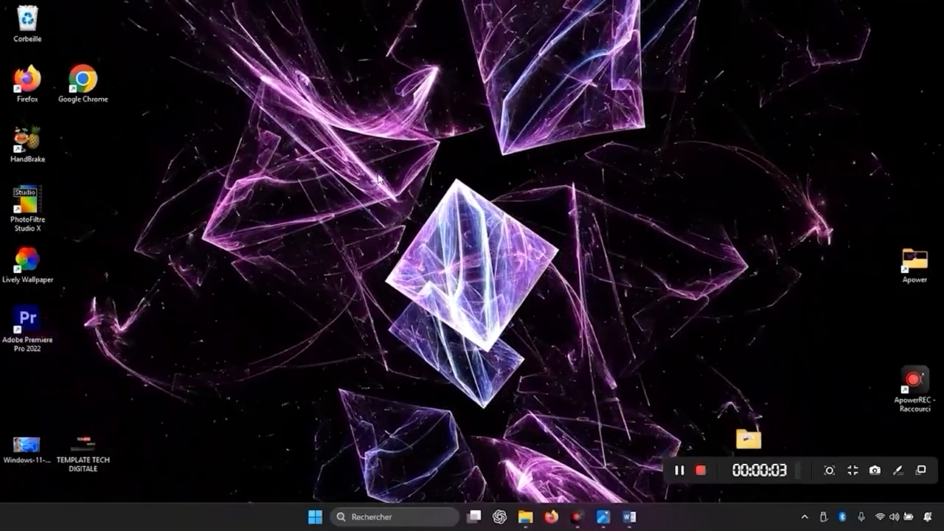
Open %APPDATA%\Microsoft\Windows\Recent\AutomaticDestinations through the Run dialog (Exécuter), view its files and close the folder.
{"action": "left_click", "coordinate": [403, 518]}
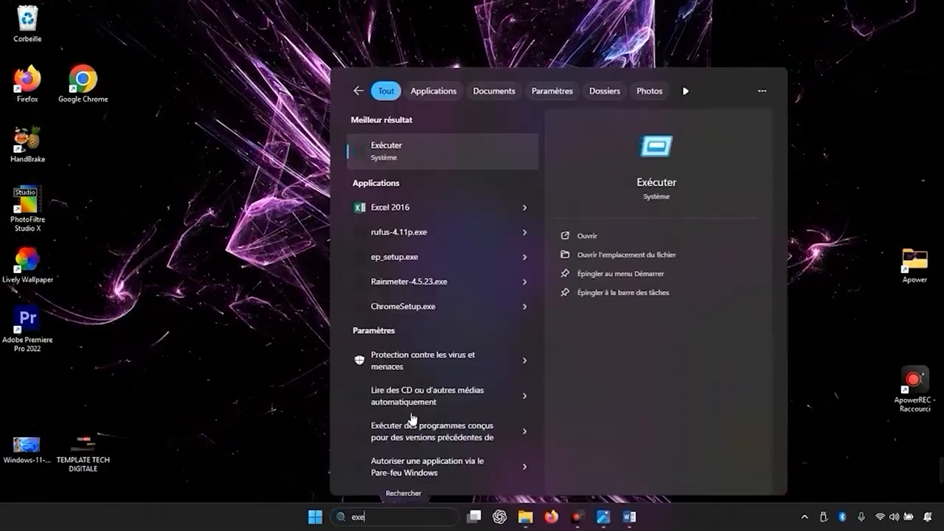
{"action": "left_click", "coordinate": [397, 153]}
{"action": "left_click_drag", "start_coordinate": [84, 389], "coordinate": [398, 269]}
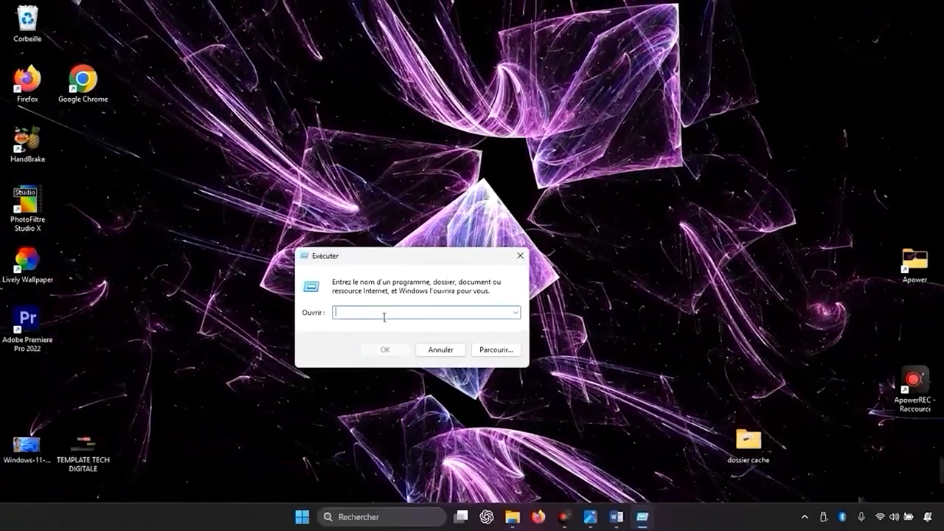
{"action": "type", "text": "%APPDATA%\\Microsoft\\Windows\\Recent\\AutomaticDestinations"}
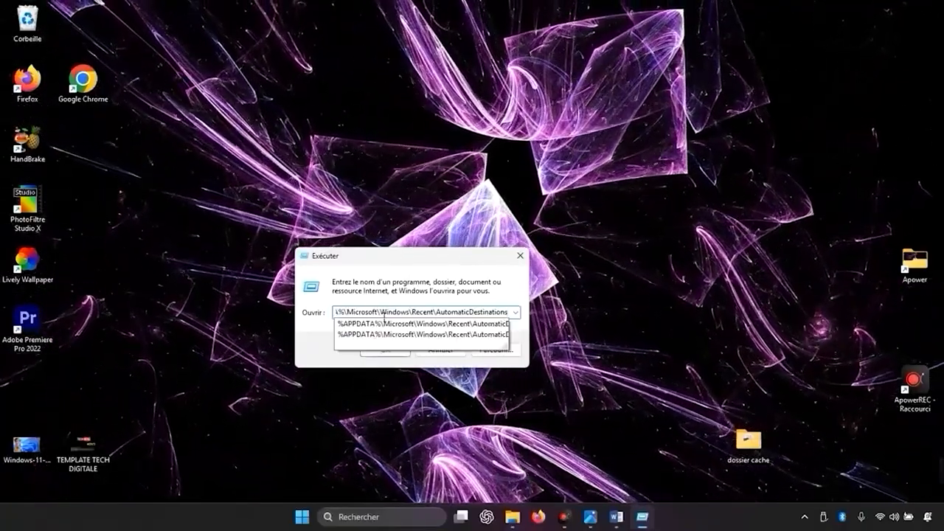
{"action": "key", "text": "Return"}
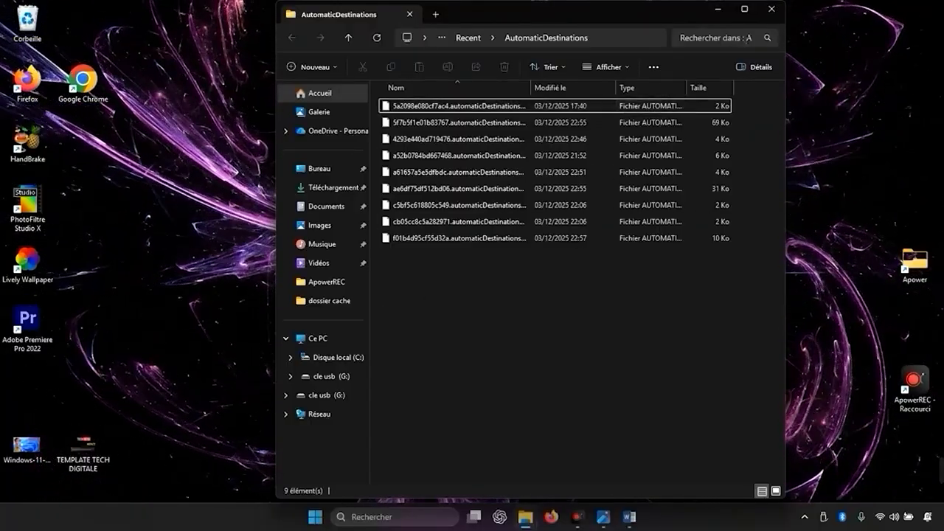
{"action": "left_click", "coordinate": [769, 10]}
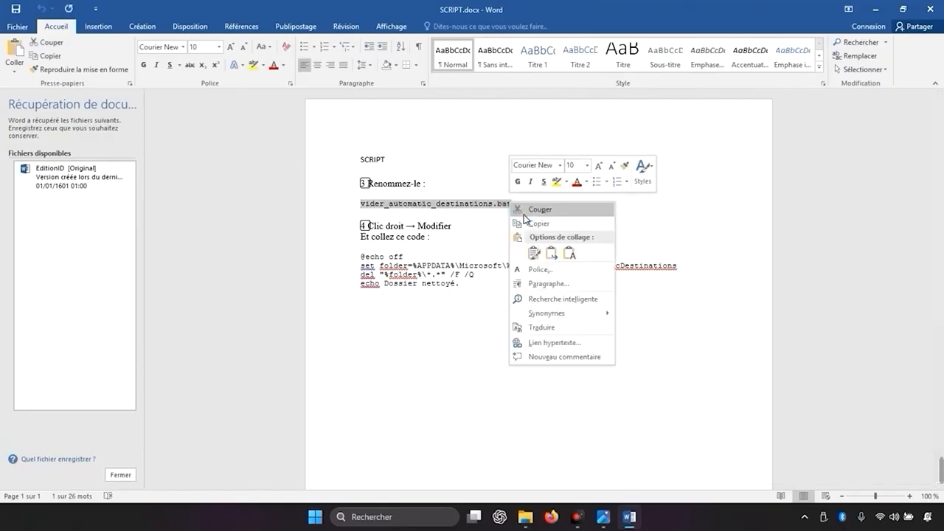
Create a text document on the desktop and name it vider_automatic_destinations.bat, using the name copied from SCRIPT.docx.
{"action": "left_click", "coordinate": [915, 6]}
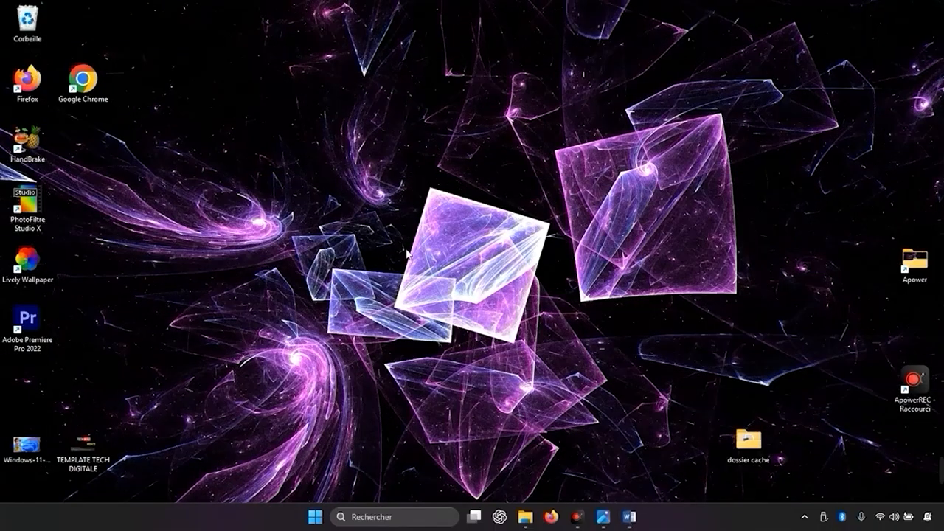
{"action": "right_click", "coordinate": [405, 244]}
{"action": "right_click", "coordinate": [392, 159]}
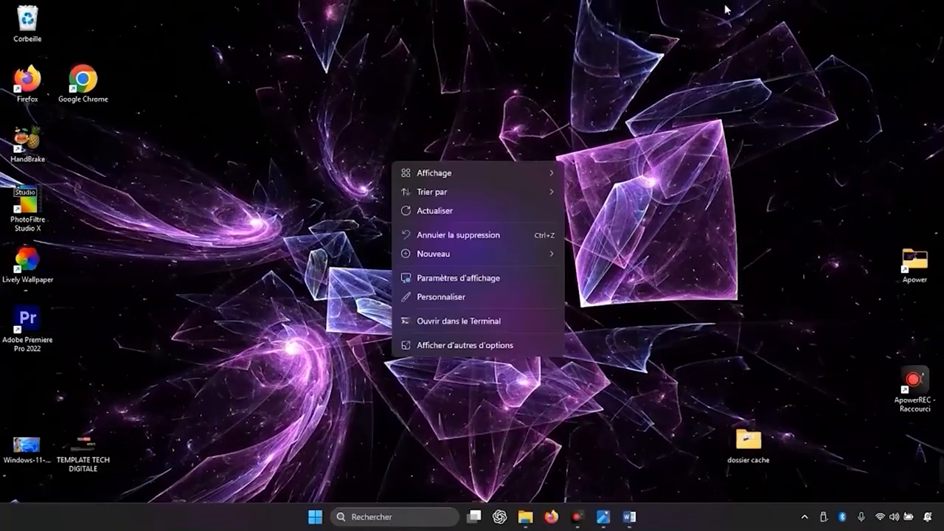
{"action": "right_click", "coordinate": [251, 157]}
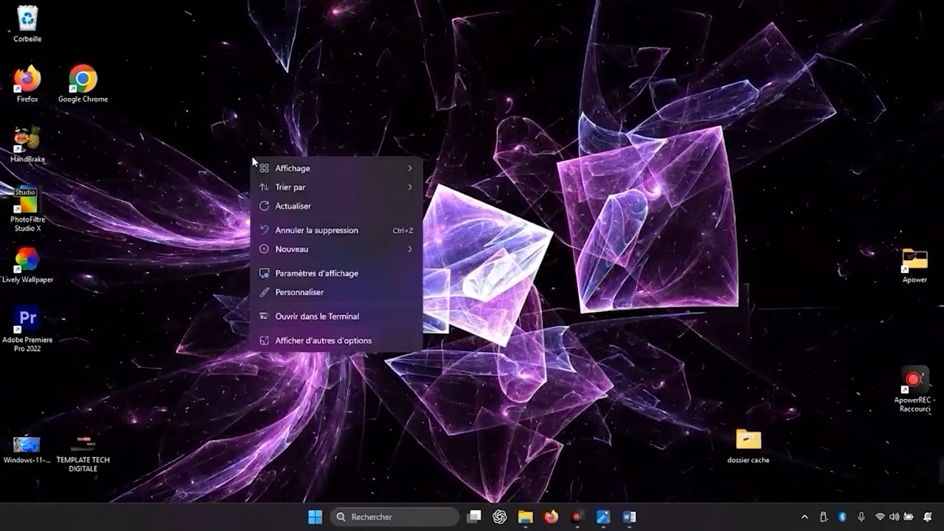
{"action": "mouse_move", "coordinate": [361, 253]}
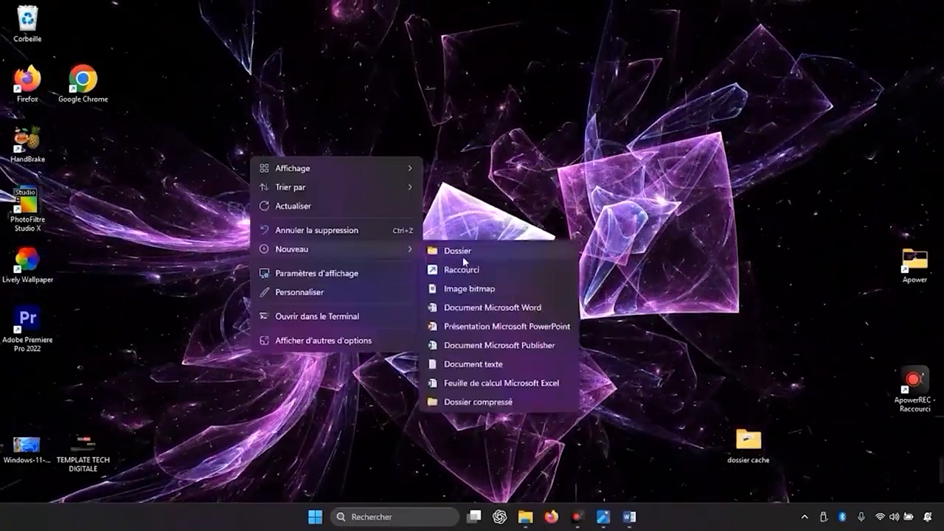
{"action": "left_click", "coordinate": [494, 364]}
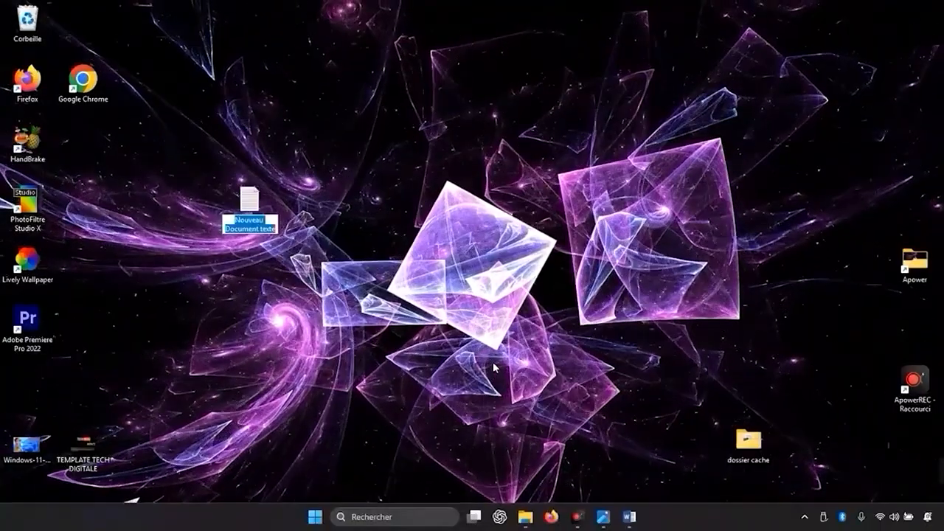
{"action": "type", "text": "vider_automatic_destinations.bat"}
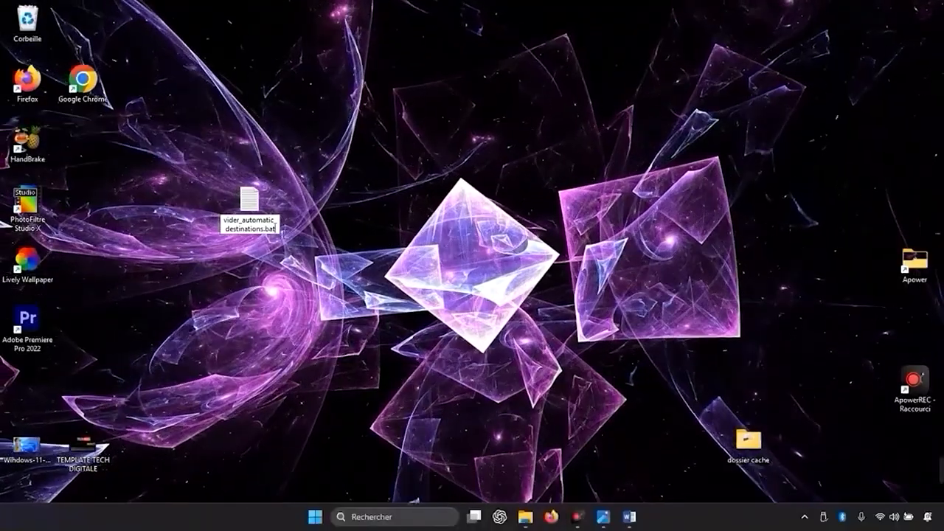
{"action": "key", "text": "Return"}
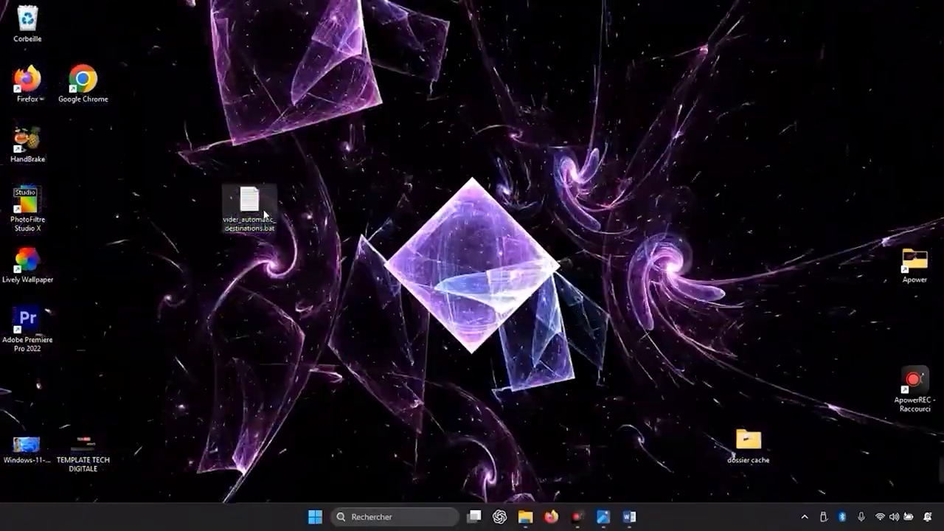
{"action": "double_click", "coordinate": [266, 215]}
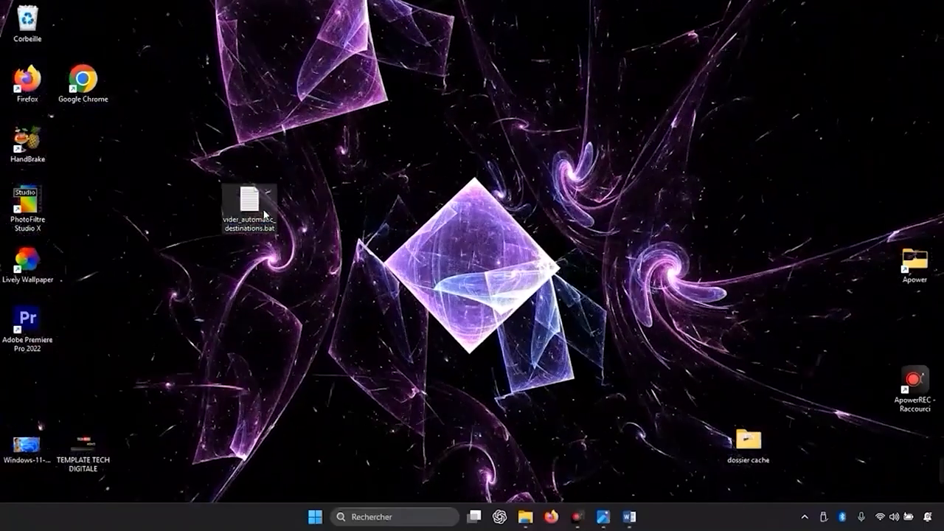
{"action": "left_click", "coordinate": [616, 518]}
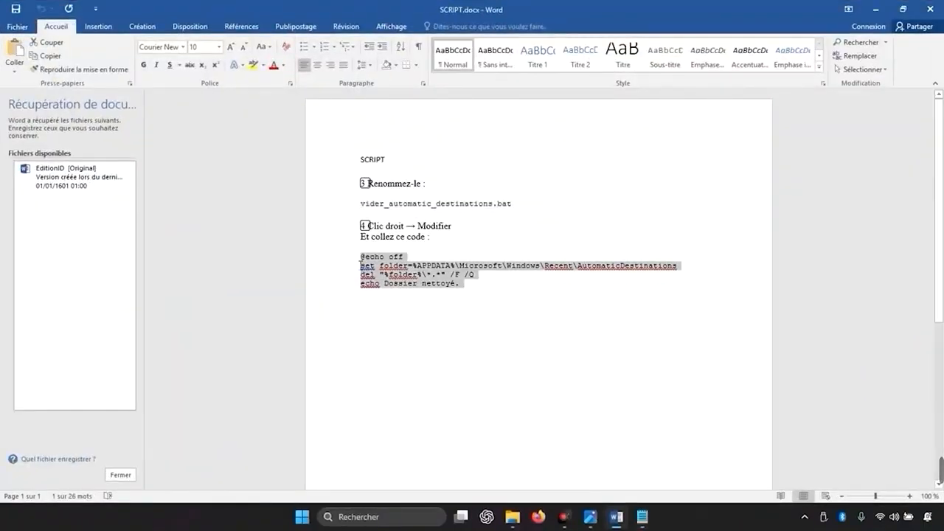
{"action": "right_click", "coordinate": [381, 263]}
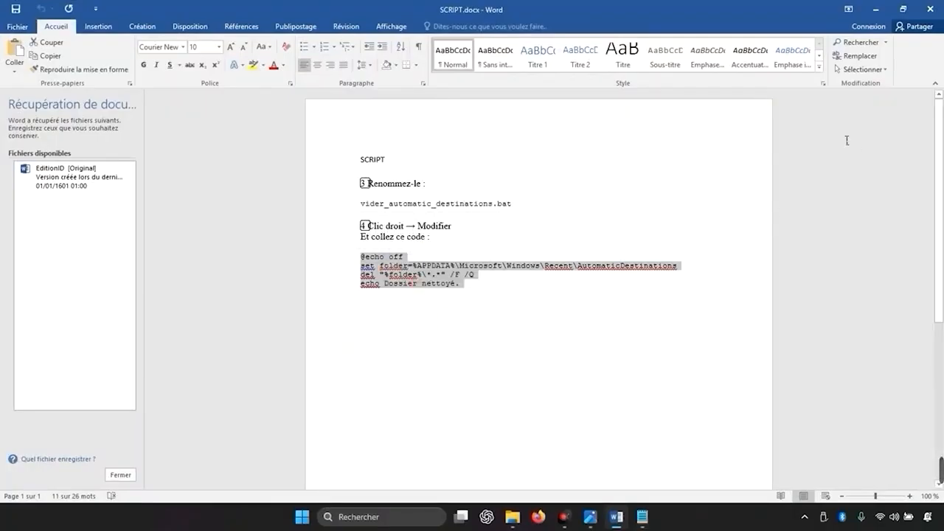
{"action": "left_click", "coordinate": [929, 9]}
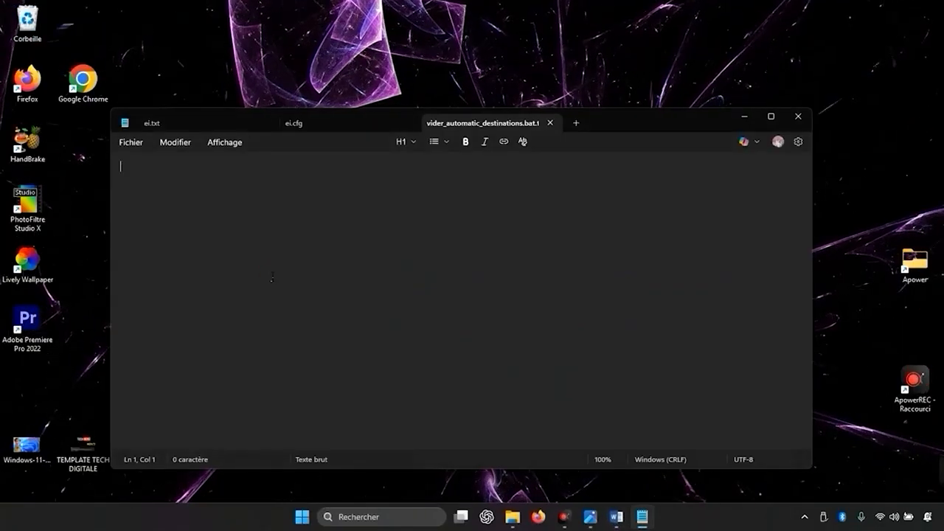
Paste the copied folder-cleaning script into the empty vider_automatic_destinations.bat document in Notepad and save it.
{"action": "right_click", "coordinate": [273, 277]}
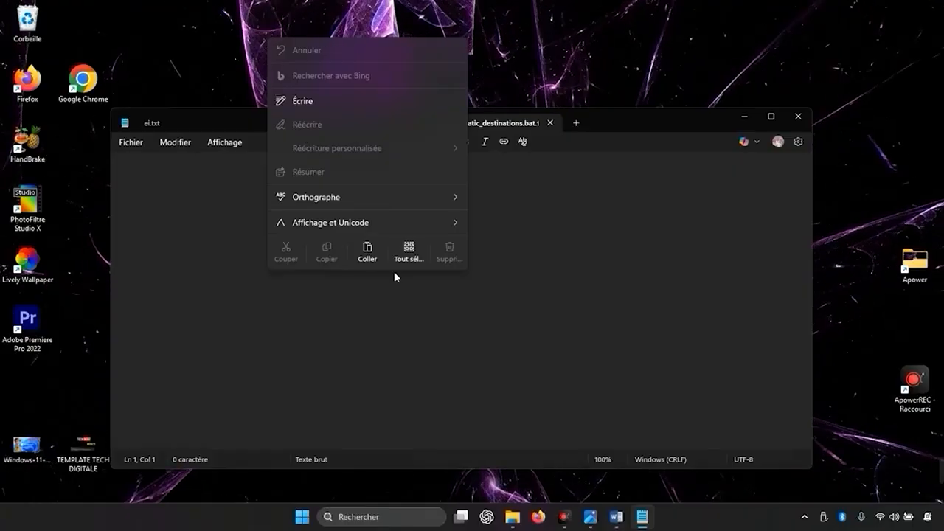
{"action": "left_click", "coordinate": [367, 251]}
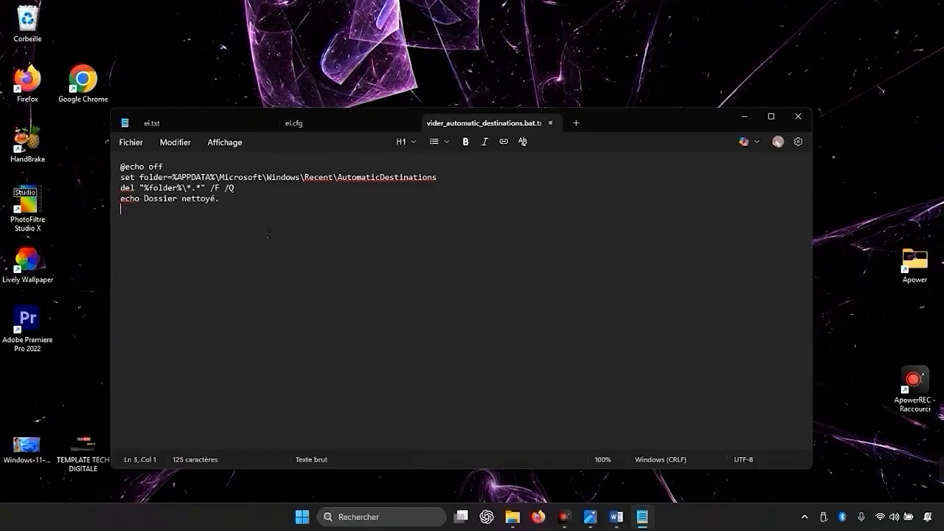
{"action": "left_click", "coordinate": [130, 143]}
{"action": "left_click", "coordinate": [155, 263]}
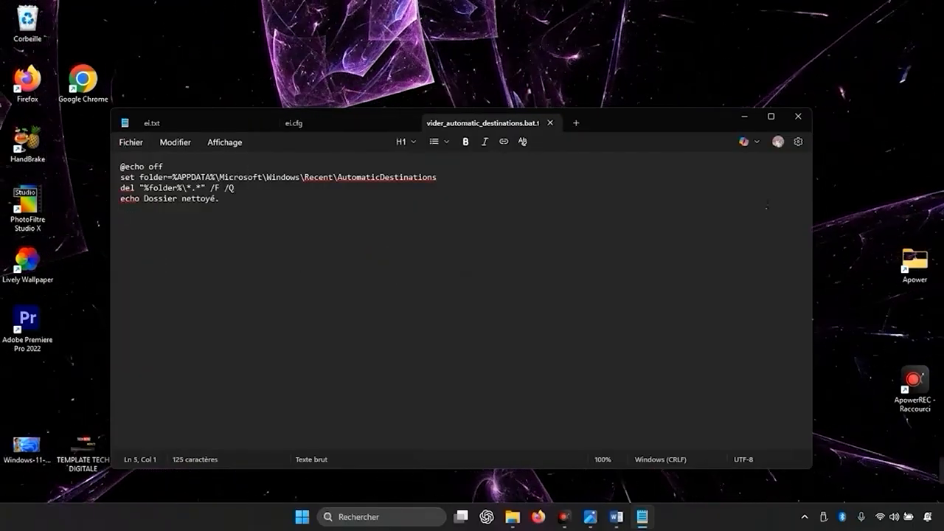
Close the saved script, move its file toward the middle of the desktop, and reopen it briefly to check how it opens.
{"action": "left_click", "coordinate": [798, 116]}
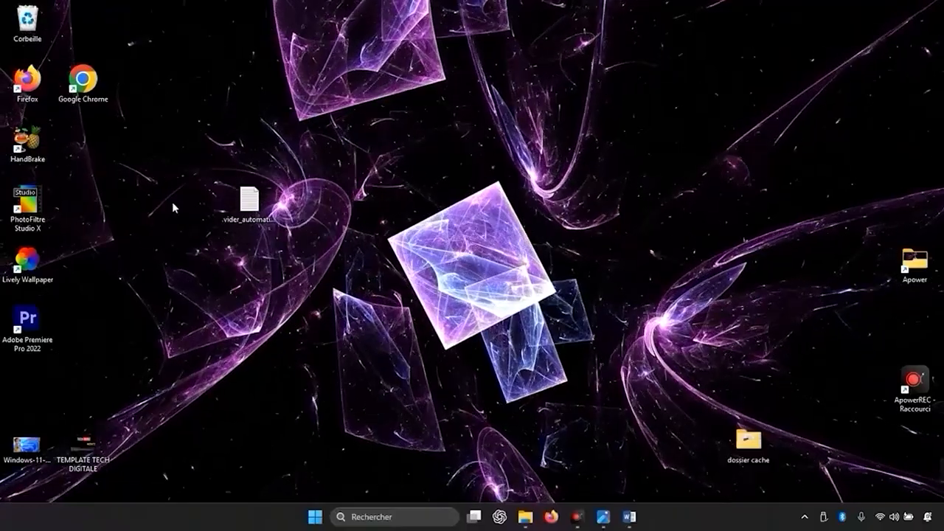
{"action": "left_click_drag", "start_coordinate": [249, 199], "coordinate": [523, 193]}
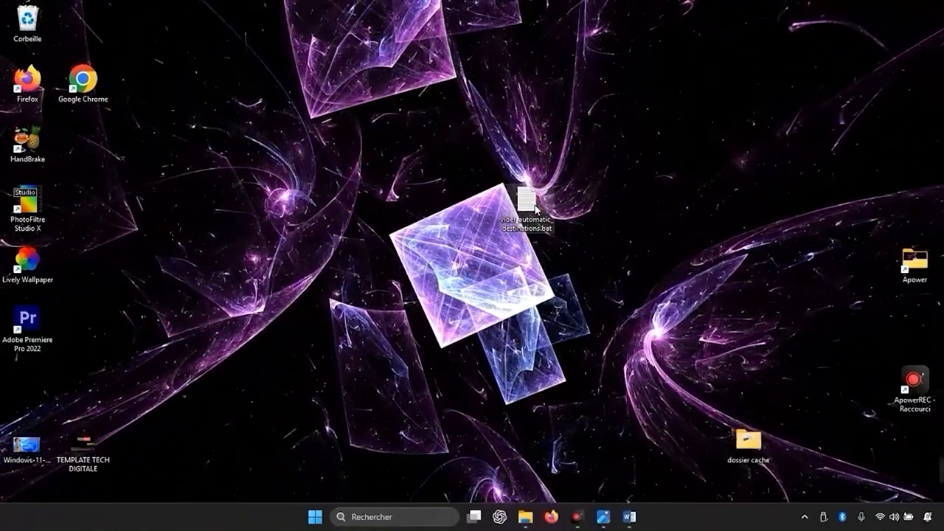
{"action": "double_click", "coordinate": [526, 195]}
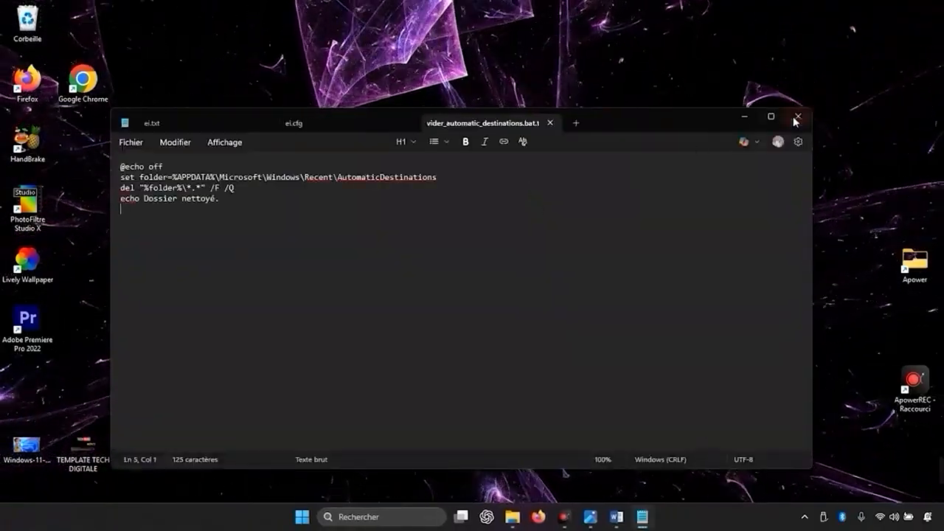
{"action": "left_click", "coordinate": [800, 118]}
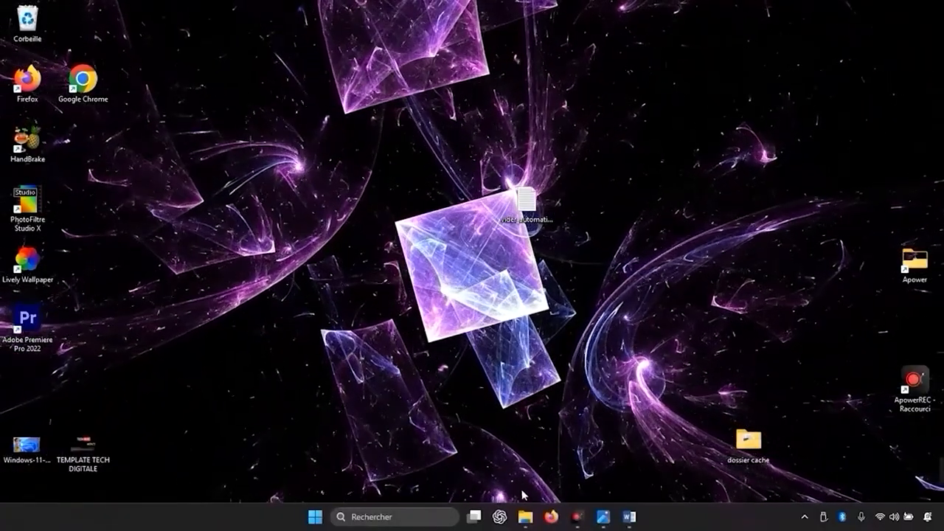
Turn on the display of file name extensions (Extensions de noms de fichiers) from the Documents folder and close File Explorer.
{"action": "left_click", "coordinate": [526, 522]}
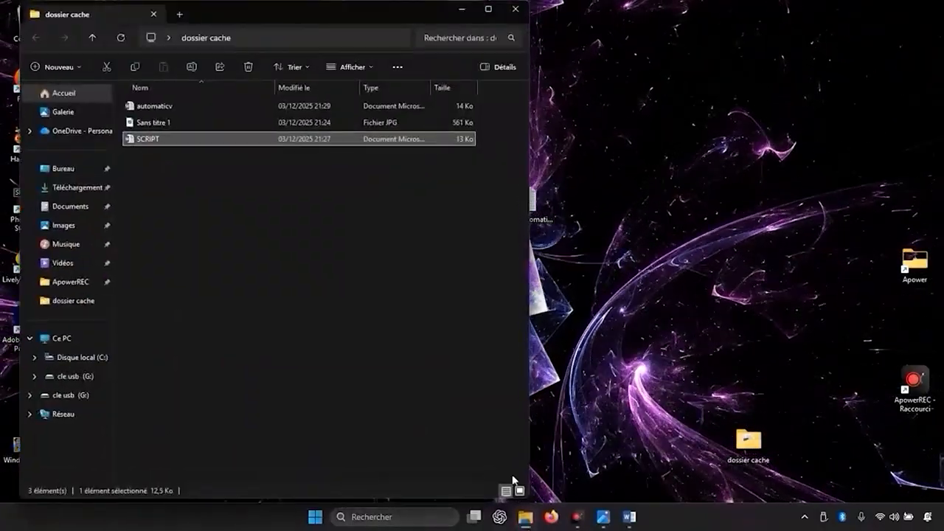
{"action": "left_click", "coordinate": [105, 209]}
{"action": "left_click_drag", "start_coordinate": [358, 18], "coordinate": [571, 5]}
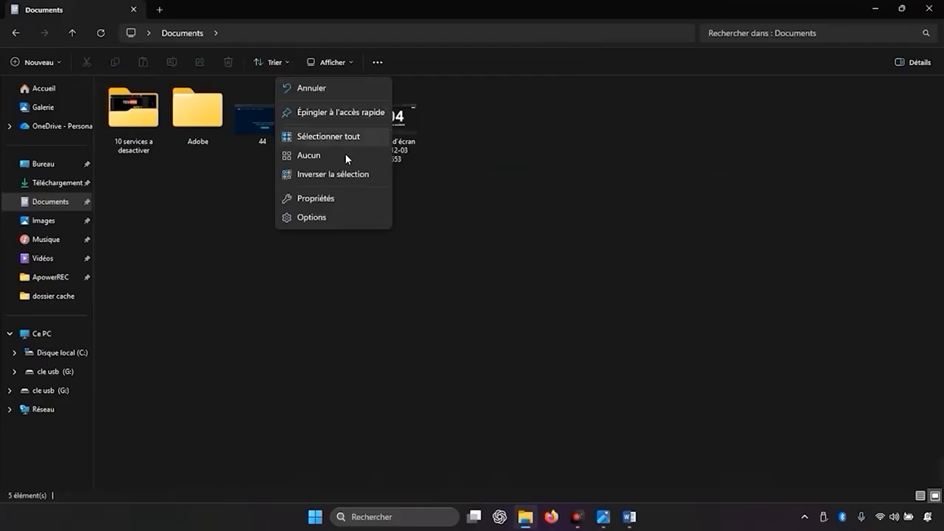
{"action": "left_click", "coordinate": [312, 216]}
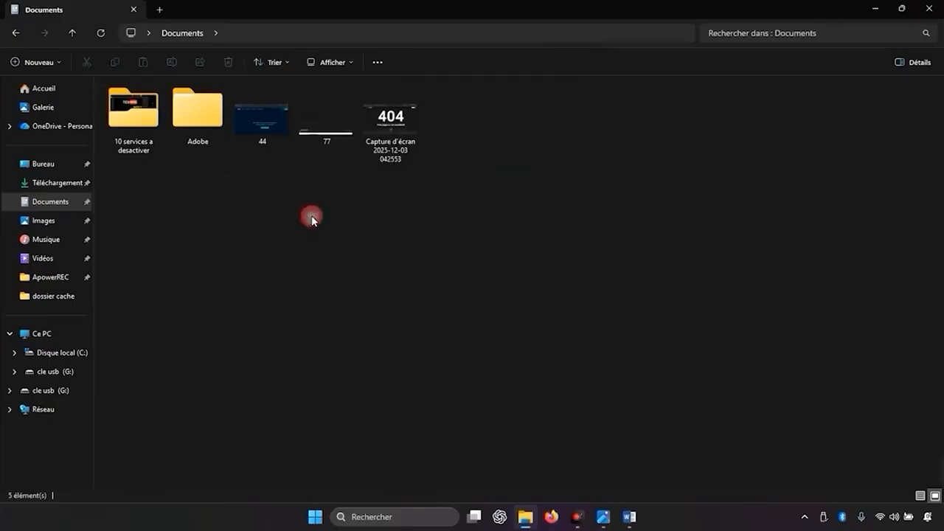
{"action": "left_click", "coordinate": [229, 94]}
{"action": "left_click", "coordinate": [330, 59]}
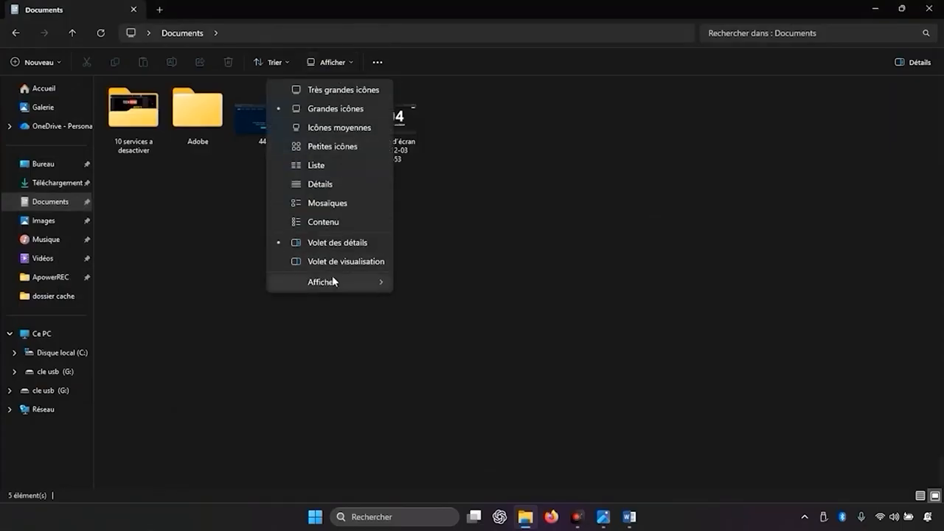
{"action": "mouse_move", "coordinate": [333, 285]}
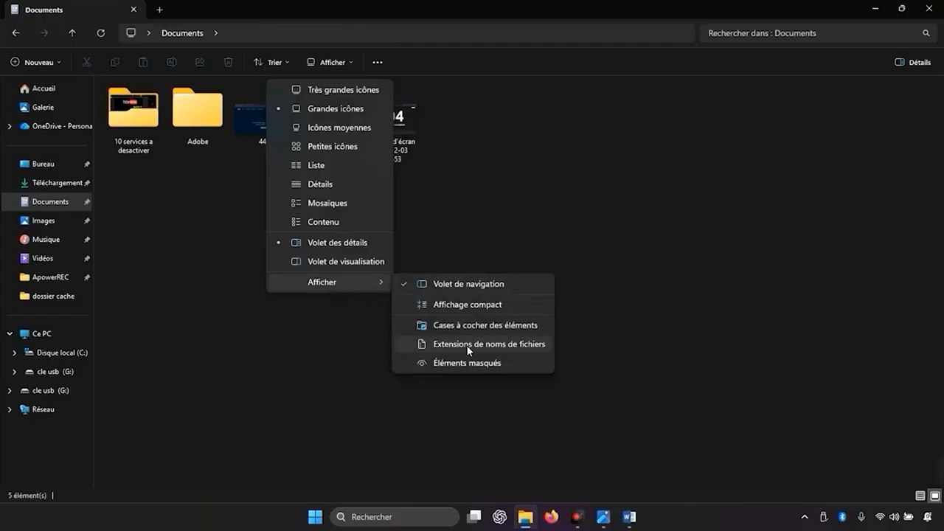
{"action": "left_click", "coordinate": [524, 347]}
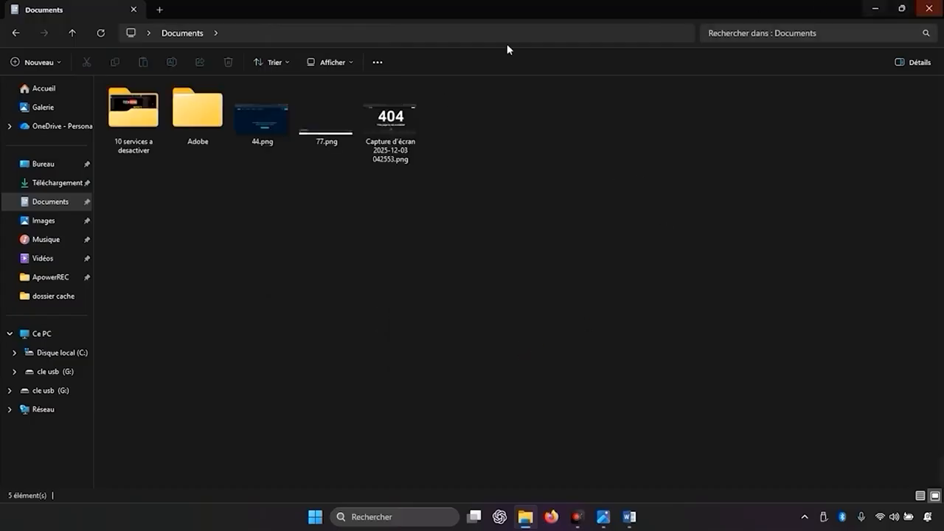
{"action": "left_click", "coordinate": [930, 8]}
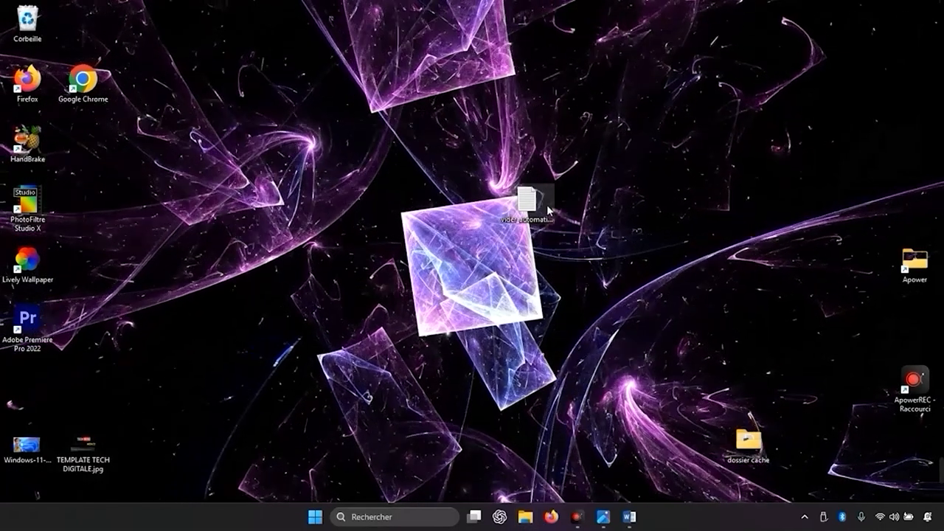
Rename the script file on the desktop to vider_automatic_destinations.bat, removing its trailing text extension so it becomes a batch file.
{"action": "right_click", "coordinate": [539, 220]}
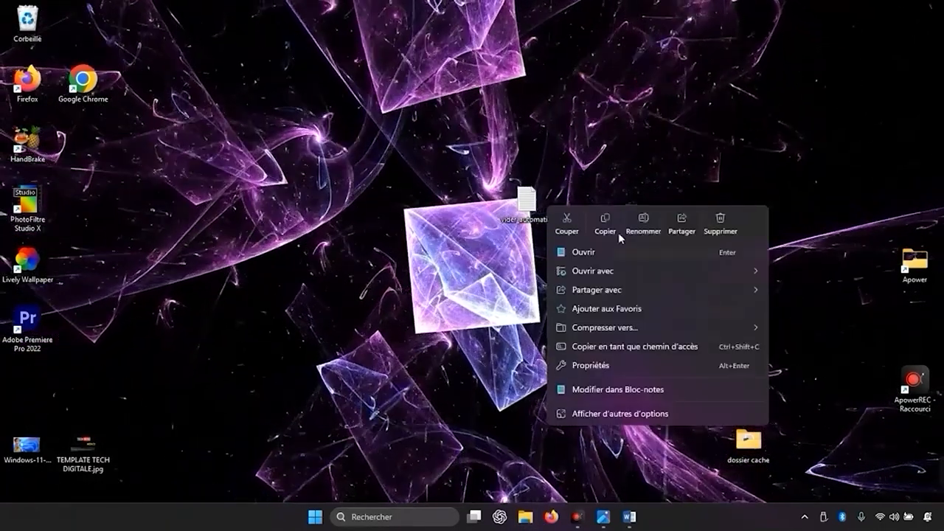
{"action": "left_click", "coordinate": [618, 230]}
{"action": "left_click", "coordinate": [548, 237]}
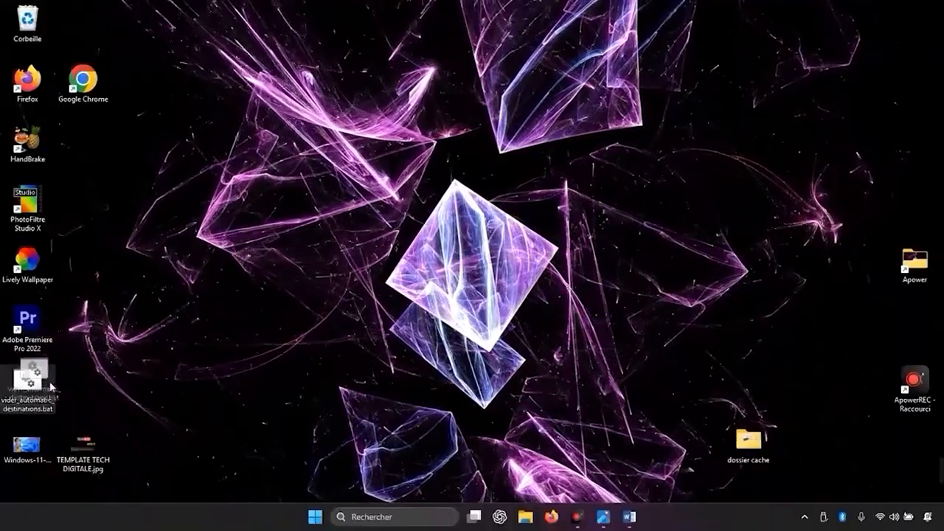
{"action": "left_click", "coordinate": [617, 342]}
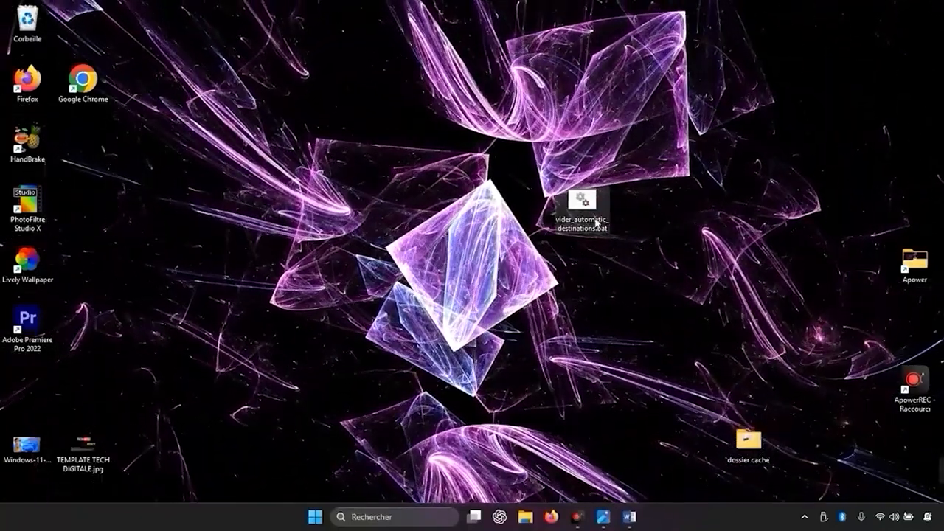
Run vider_automatic_destinations.bat from the desktop to empty the AutomaticDestinations folder.
{"action": "double_click", "coordinate": [583, 201]}
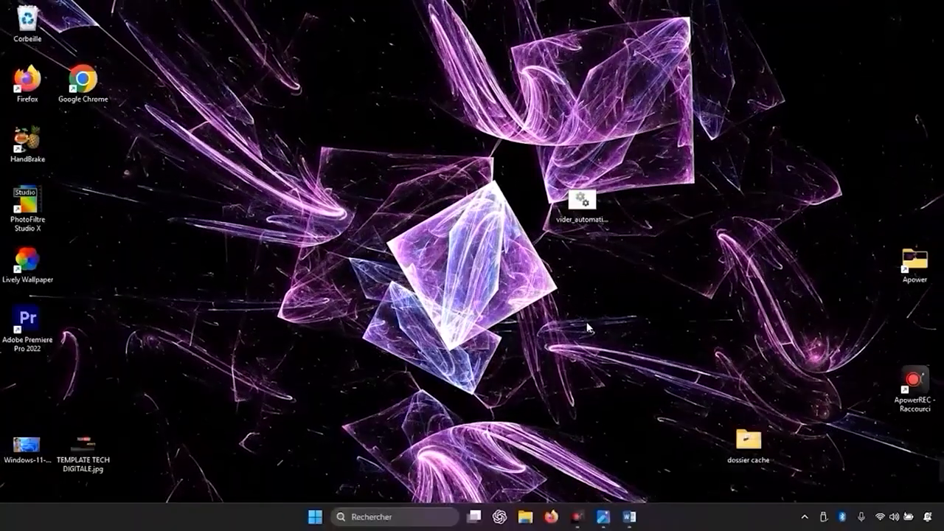
{"action": "left_click", "coordinate": [580, 210]}
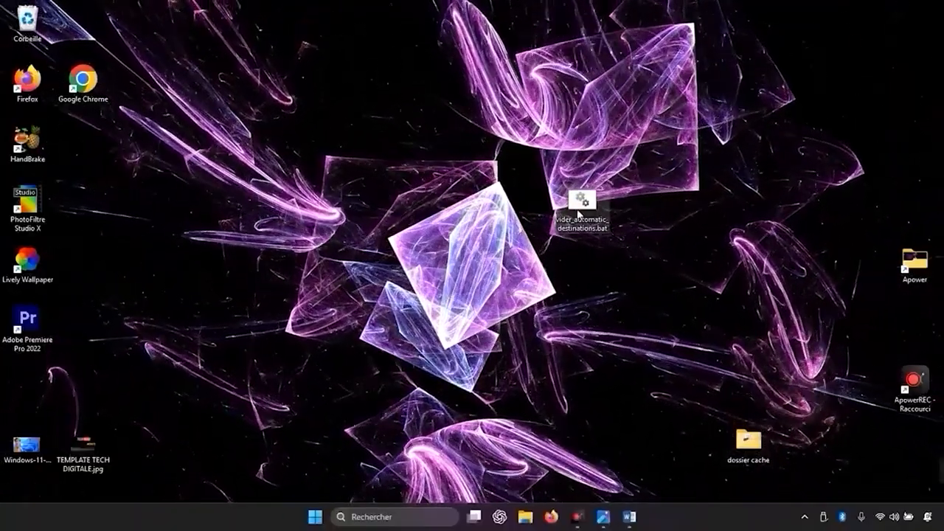
{"action": "mouse_move", "coordinate": [579, 214]}
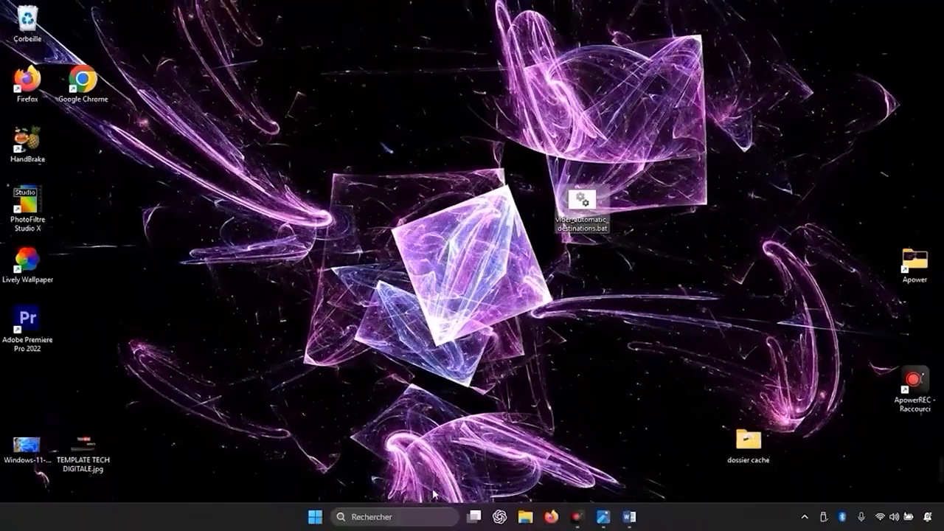
{"action": "mouse_move", "coordinate": [590, 521]}
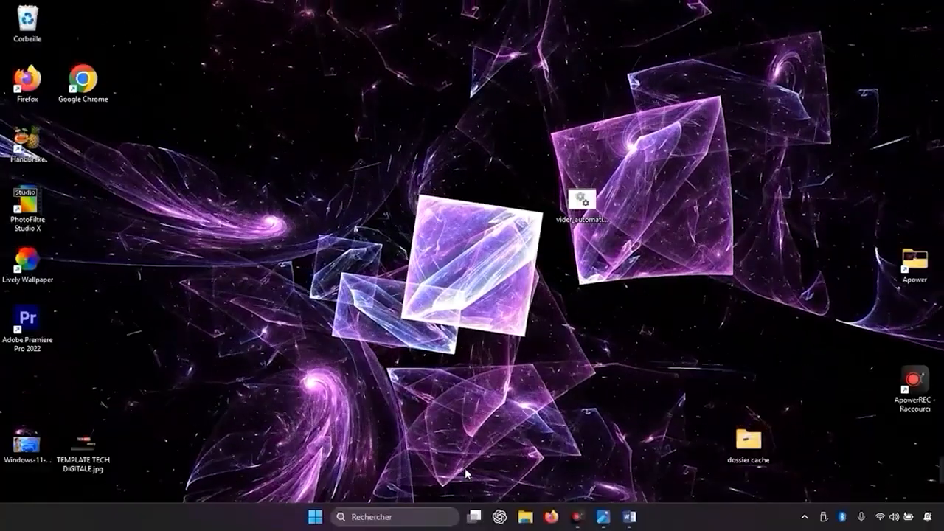
Reopen the Recent\AutomaticDestinations folder through the Run dialog (Exécuter), check which files remain and close it.
{"action": "left_click", "coordinate": [398, 517]}
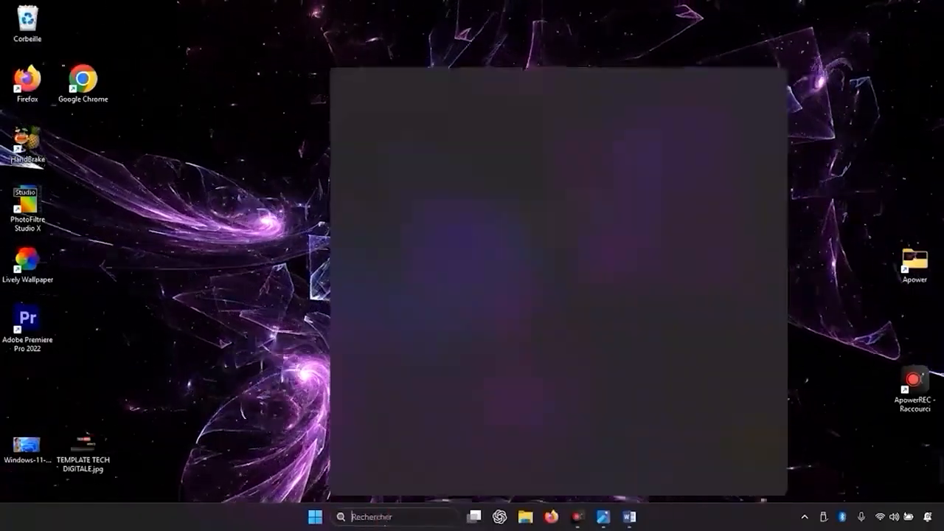
{"action": "left_click", "coordinate": [405, 126]}
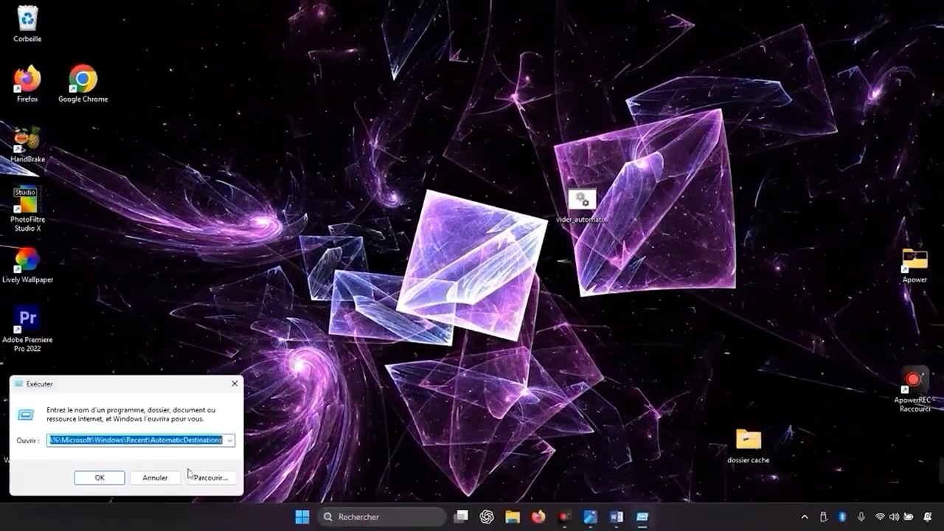
{"action": "left_click", "coordinate": [94, 478]}
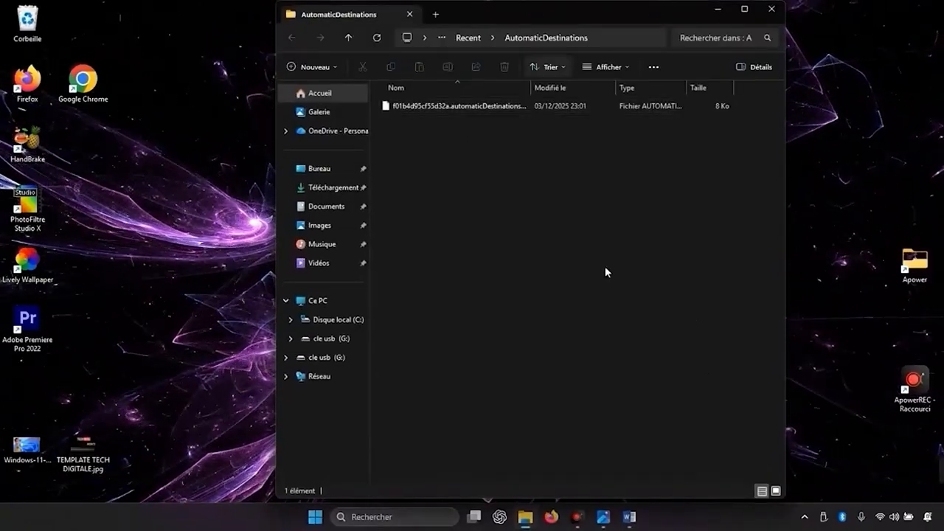
{"action": "left_click", "coordinate": [771, 10]}
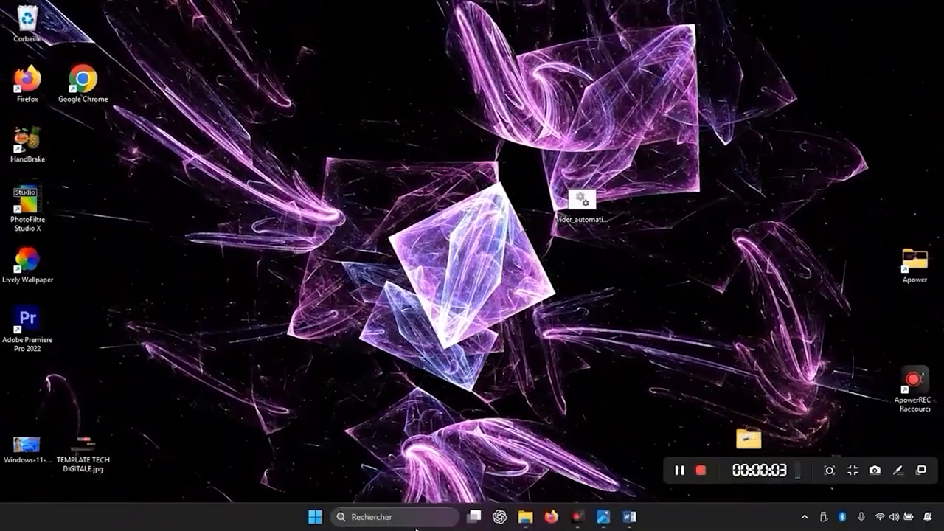
Turn off the display of file name extensions (Extensions de noms de fichiers) from the Documents folder and close File Explorer.
{"action": "left_click", "coordinate": [525, 517]}
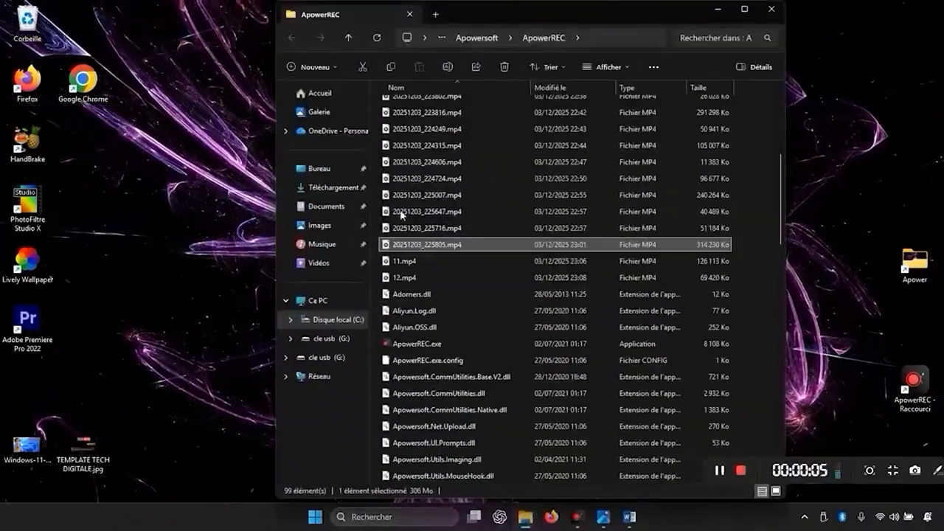
{"action": "left_click", "coordinate": [365, 209]}
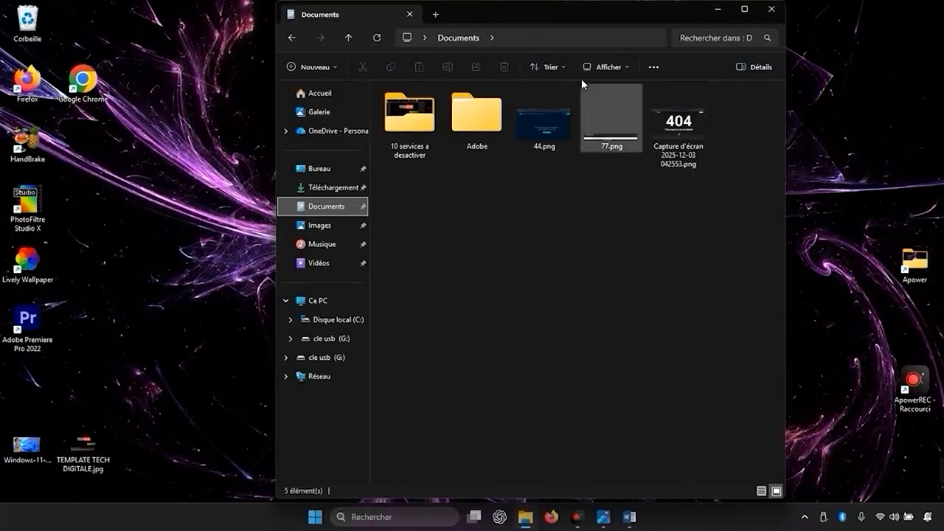
{"action": "left_click", "coordinate": [606, 67]}
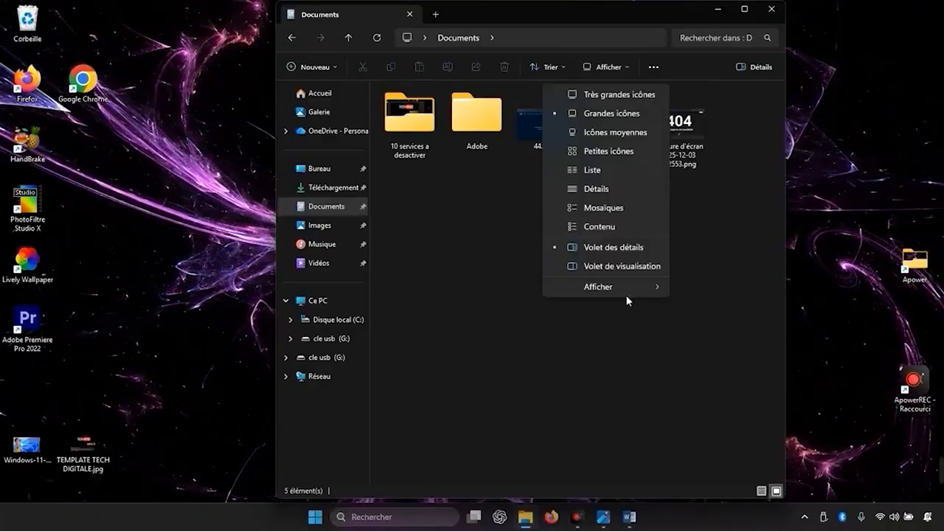
{"action": "mouse_move", "coordinate": [626, 287]}
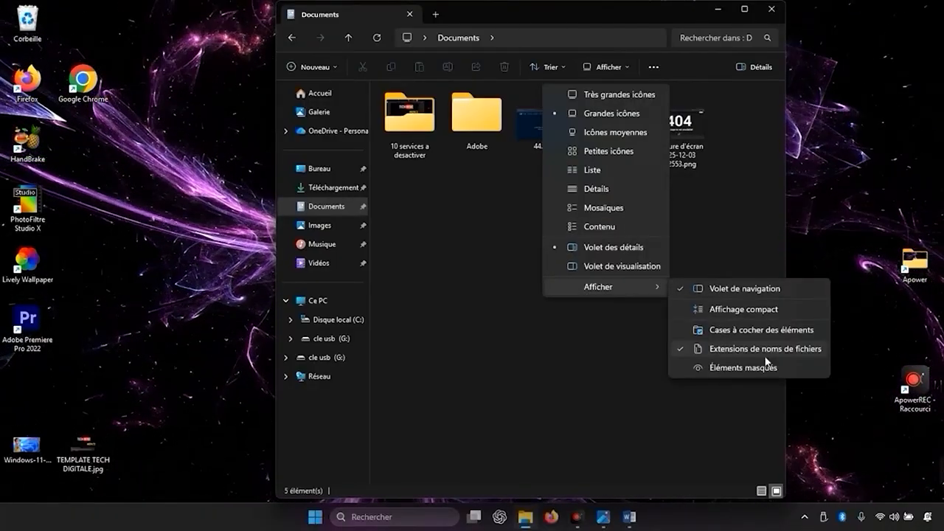
{"action": "left_click", "coordinate": [743, 350]}
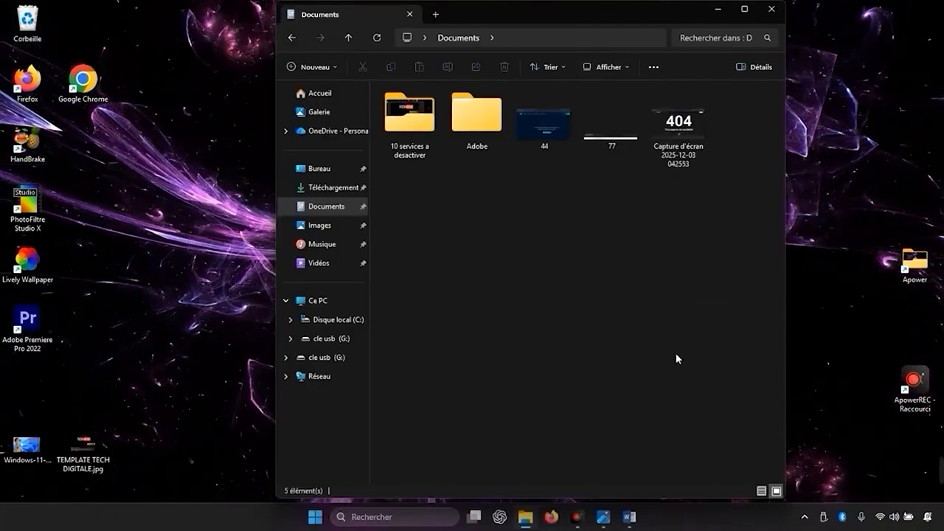
{"action": "left_click", "coordinate": [770, 10]}
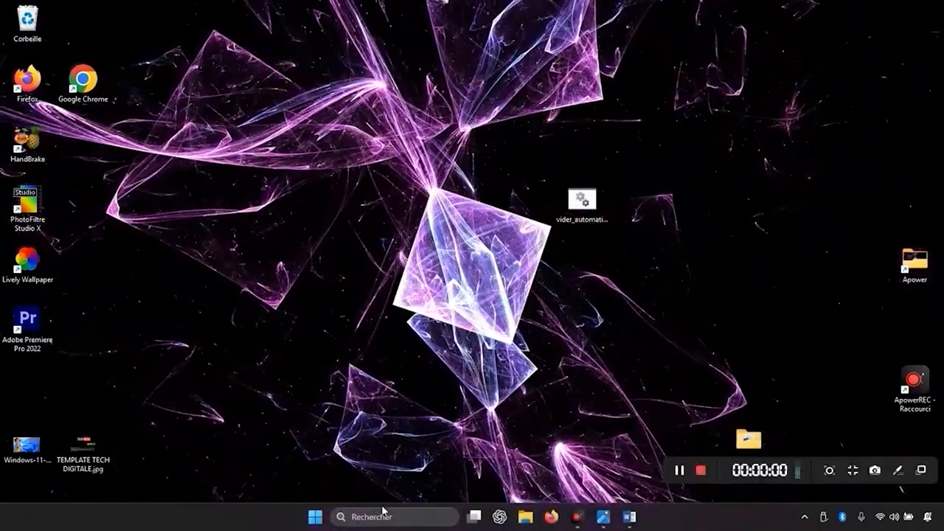
Open the Run dialog (Exécuter), clear its previous entry and move the dialog to the middle of the desktop.
{"action": "left_click", "coordinate": [382, 512]}
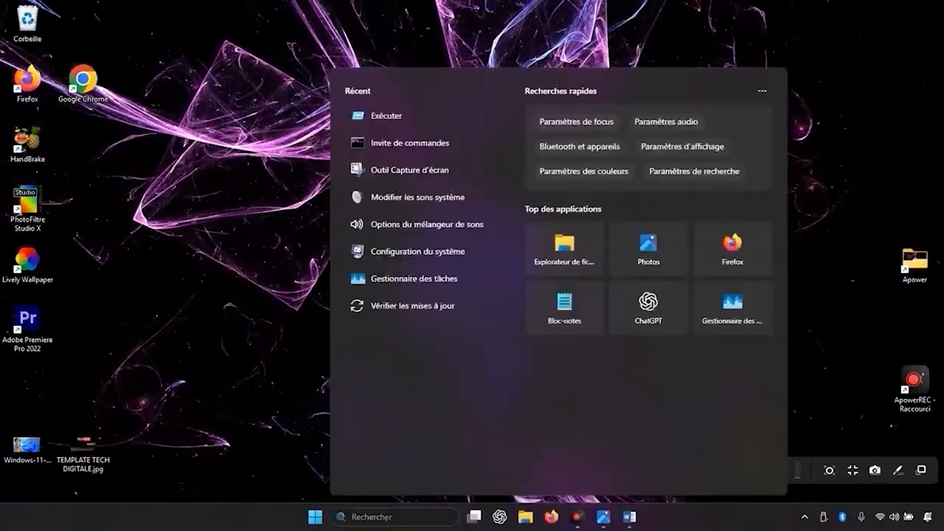
{"action": "type", "text": "ex"}
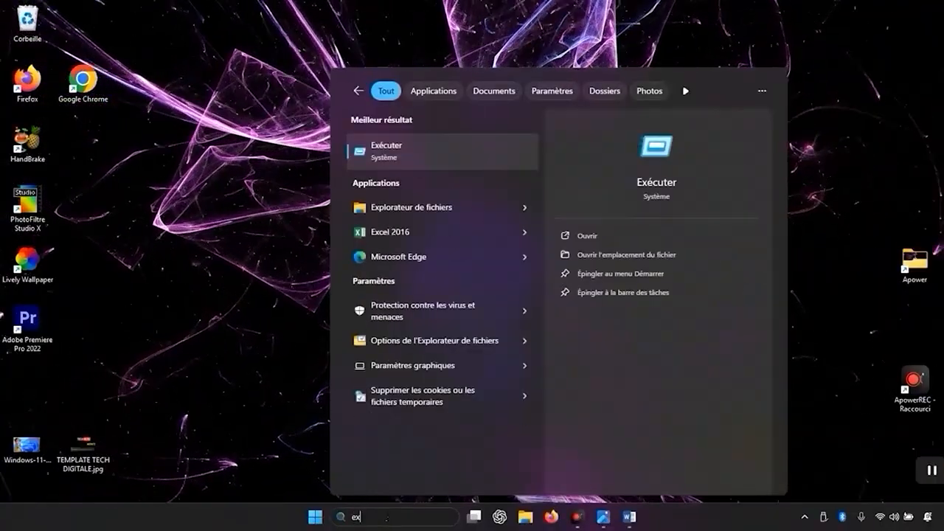
{"action": "left_click", "coordinate": [446, 157]}
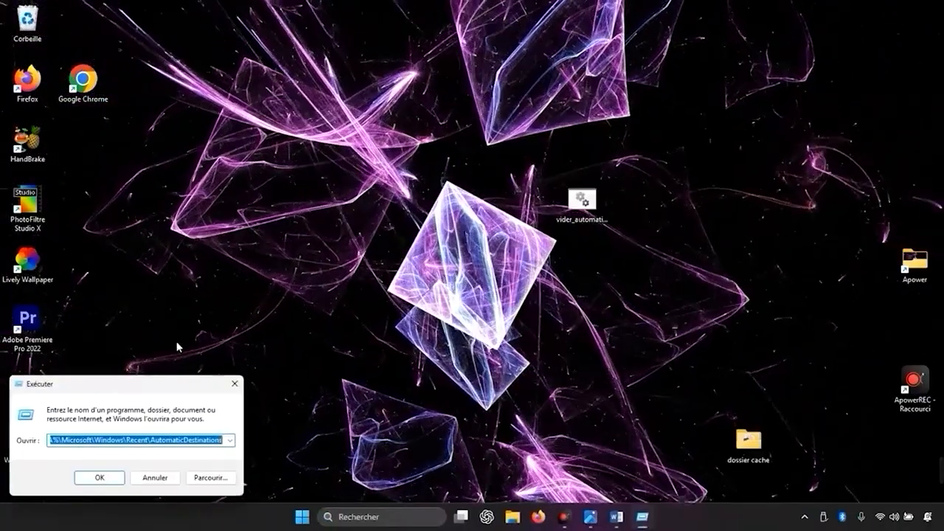
{"action": "key", "text": "BackSpace"}
{"action": "left_click_drag", "start_coordinate": [106, 384], "coordinate": [442, 164]}
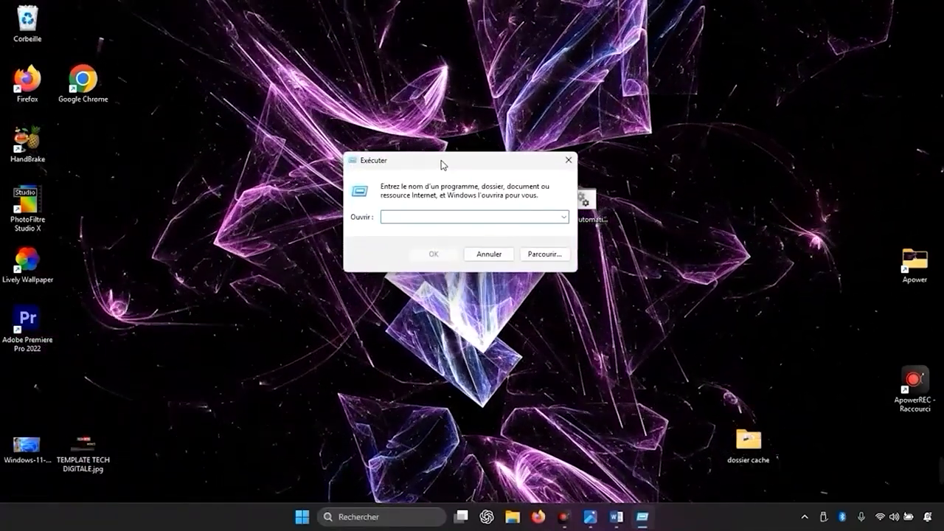
Launch Task Scheduler (Planificateur de tâches) by running taskschd.msc.
{"action": "type", "text": "tasks"}
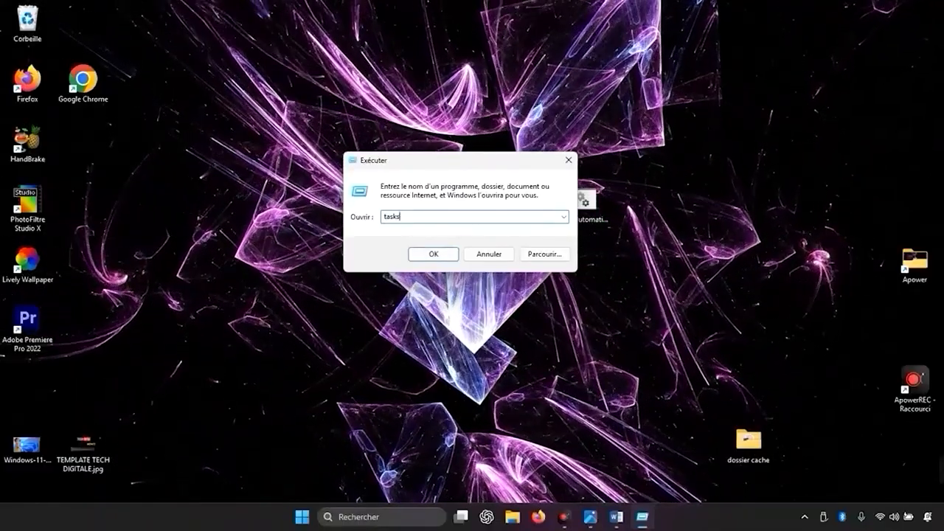
{"action": "type", "text": "c"}
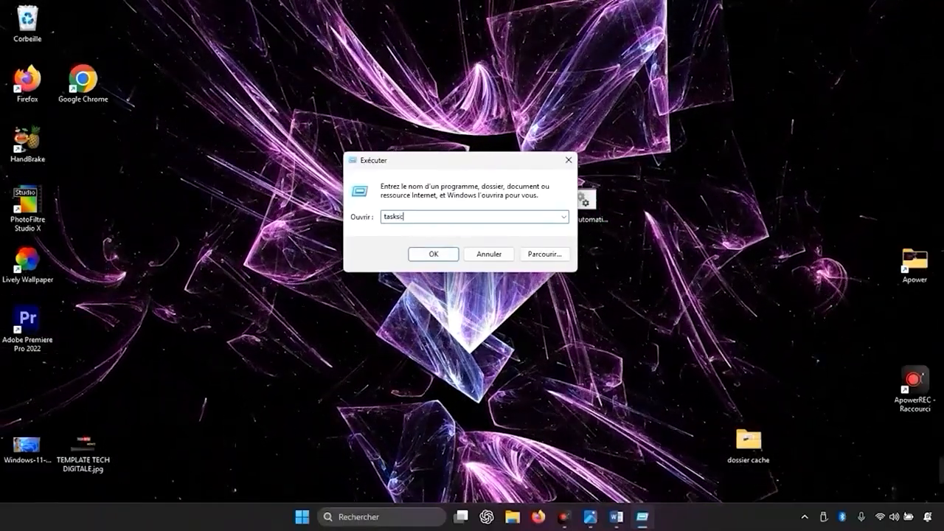
{"action": "type", "text": "hd"}
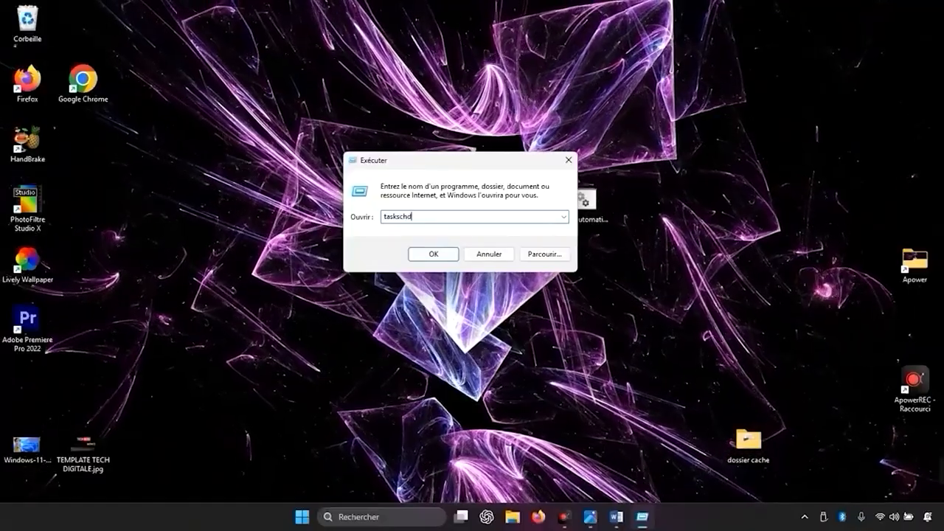
{"action": "type", "text": ".msc"}
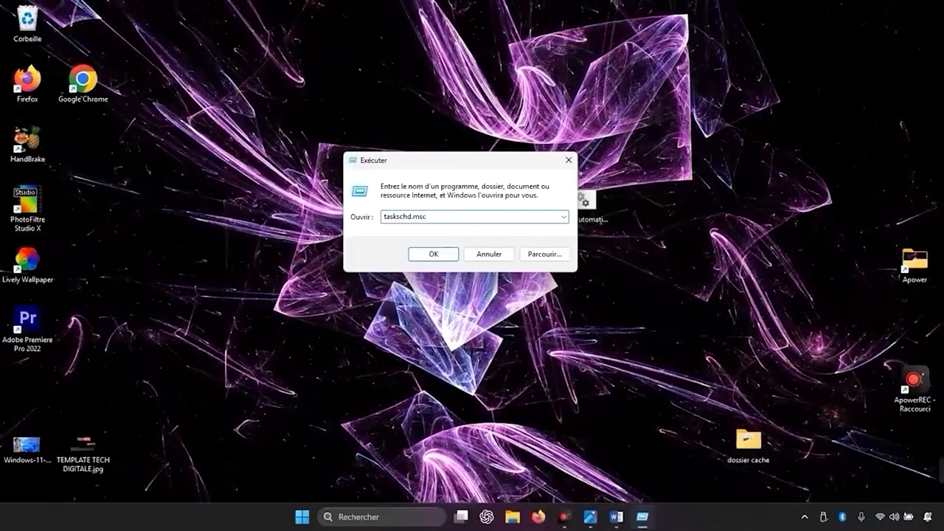
{"action": "left_click", "coordinate": [440, 162]}
{"action": "key", "text": "Return"}
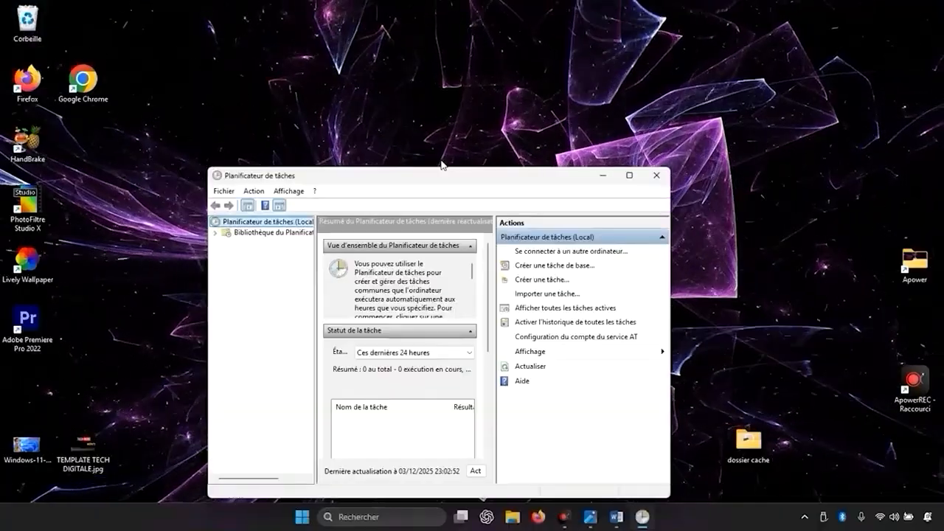
Maximize Task Scheduler and start a new task named "Nettoyage AutomaticDestinations" that runs with maximum permissions (Exécuter avec les autorisations maximales).
{"action": "left_click", "coordinate": [633, 177]}
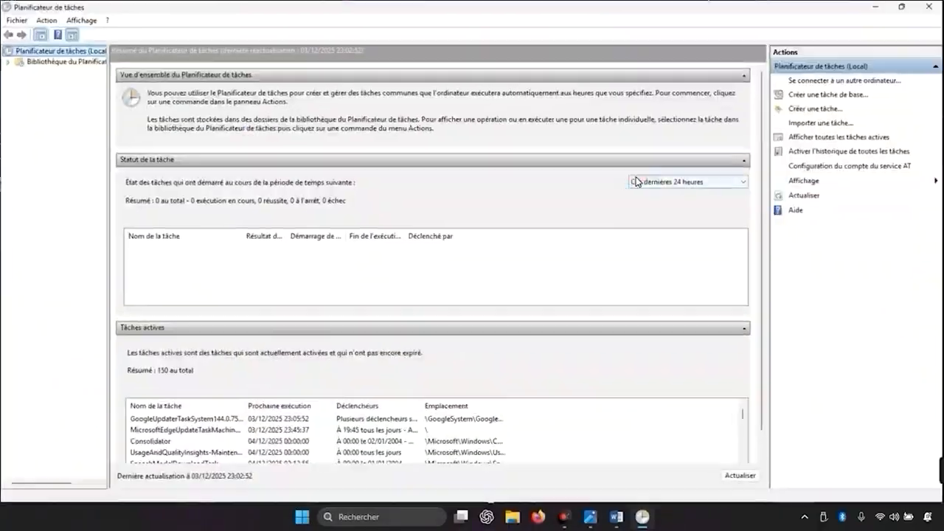
{"action": "left_click", "coordinate": [820, 109]}
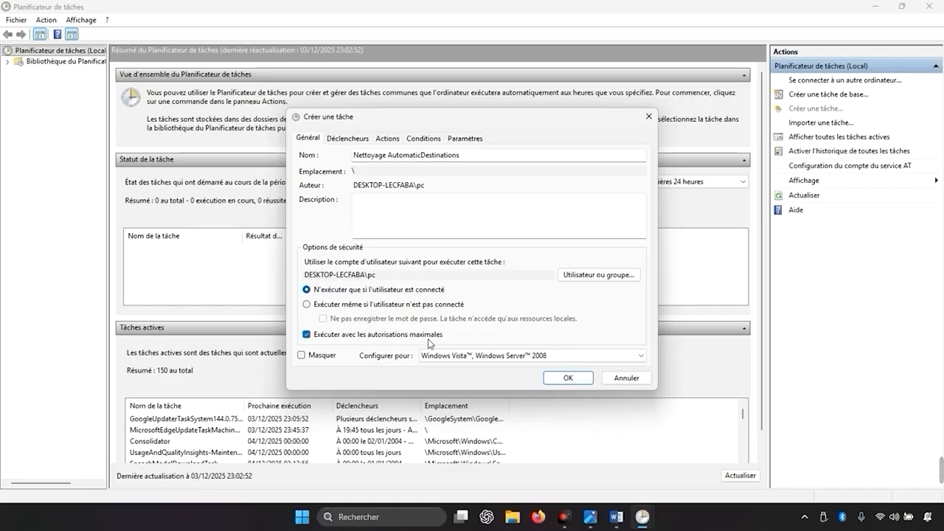
Add an enabled trigger to the new task that launches it at system startup (Au démarrage).
{"action": "left_click", "coordinate": [355, 142]}
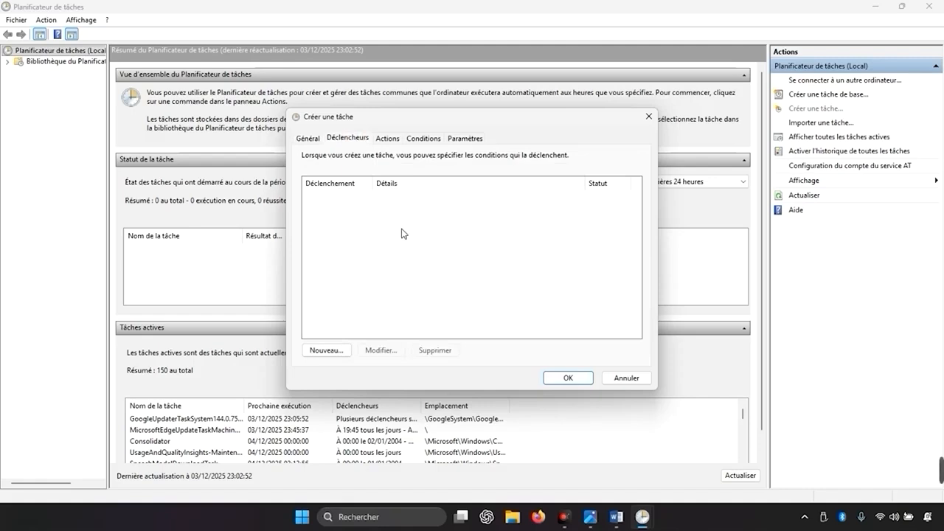
{"action": "left_click", "coordinate": [326, 350]}
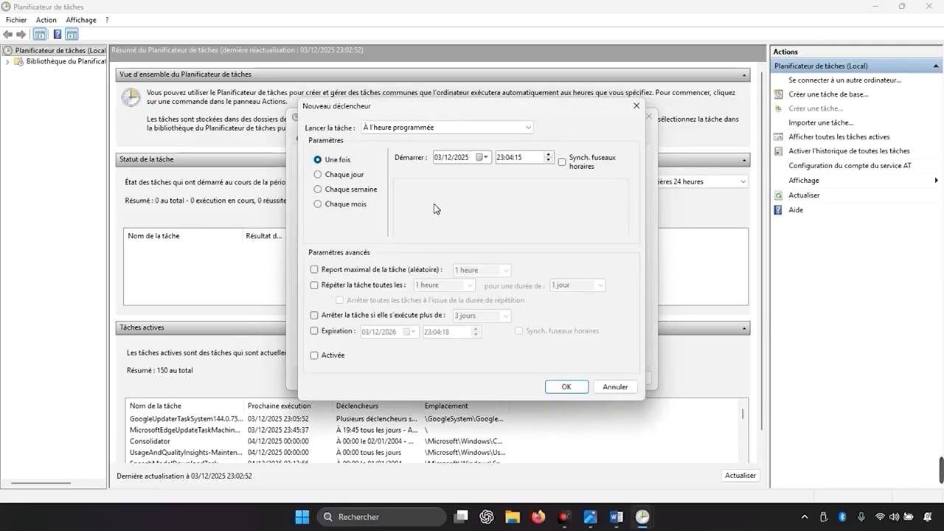
{"action": "left_click", "coordinate": [416, 129]}
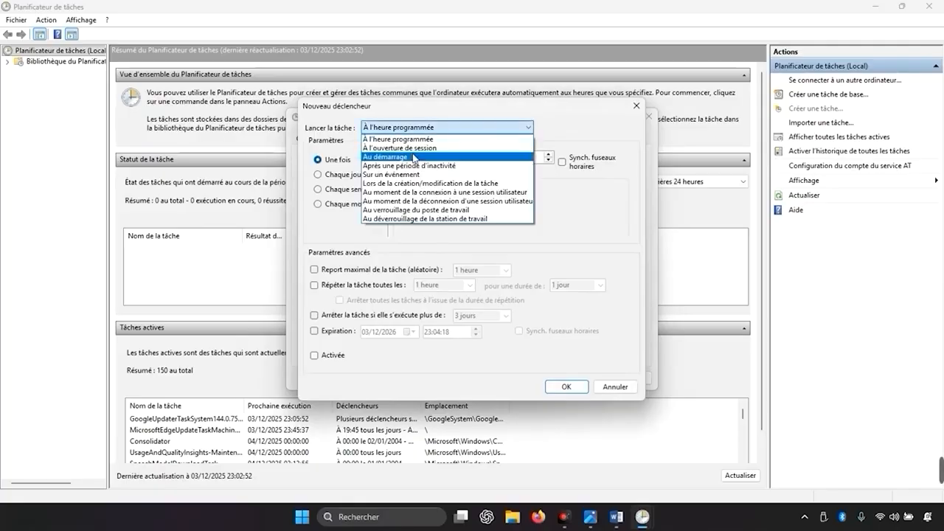
{"action": "left_click", "coordinate": [414, 157]}
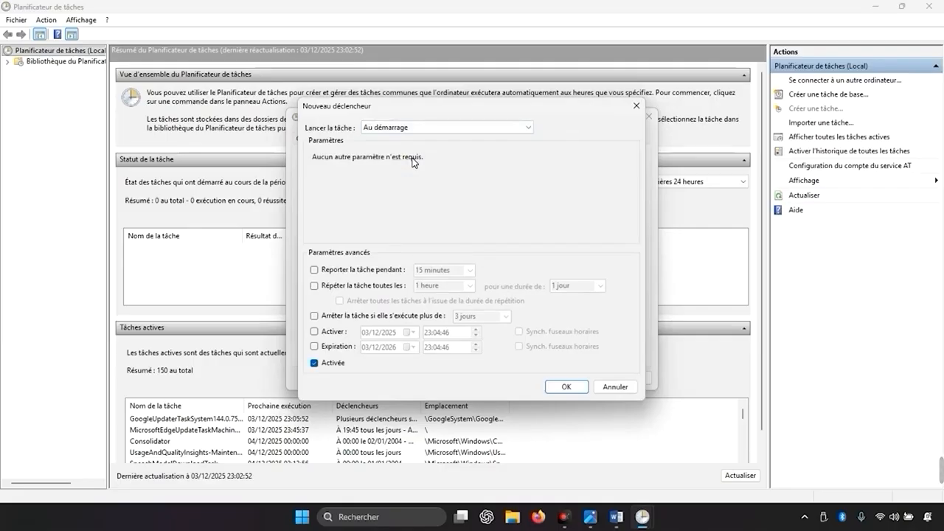
{"action": "left_click", "coordinate": [566, 388]}
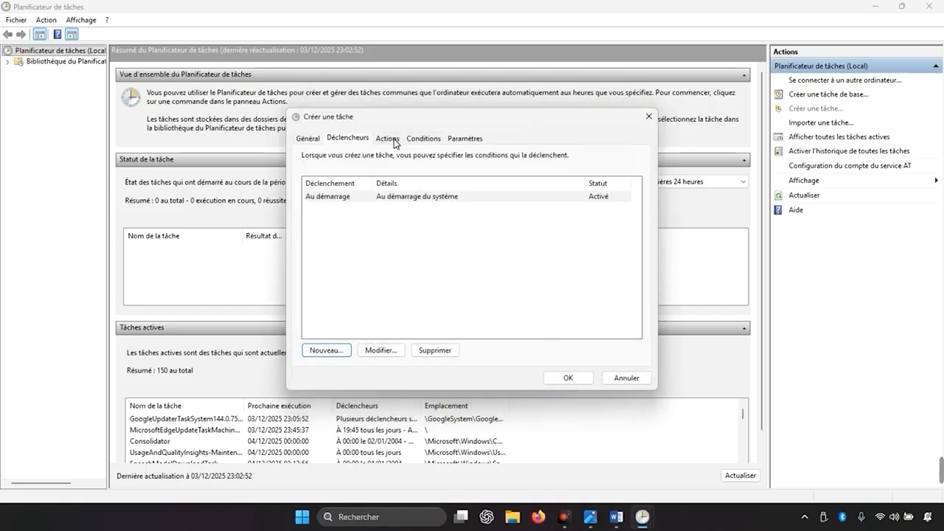
Add a Démarrer un programme action running vider_automatic_destinations.bat from the desktop (Bureau), save the task and close Task Scheduler.
{"action": "left_click", "coordinate": [387, 138]}
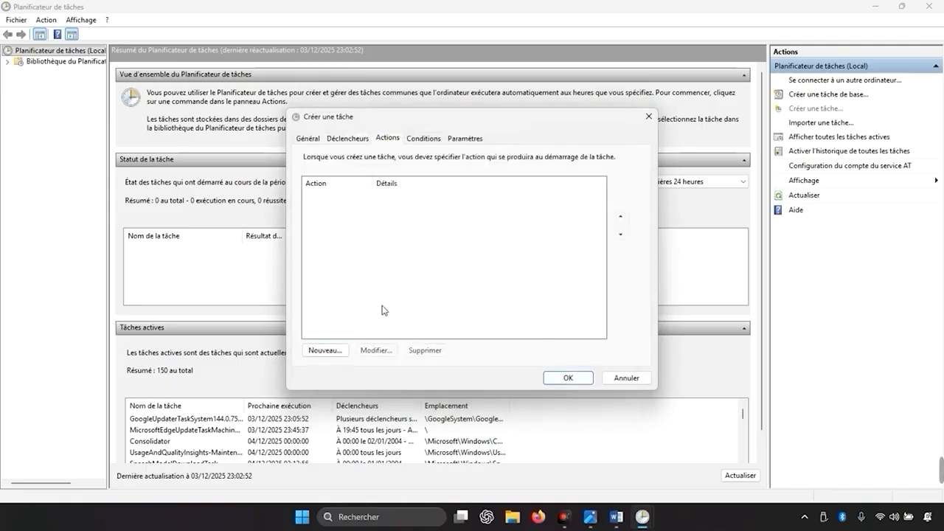
{"action": "left_click", "coordinate": [324, 350]}
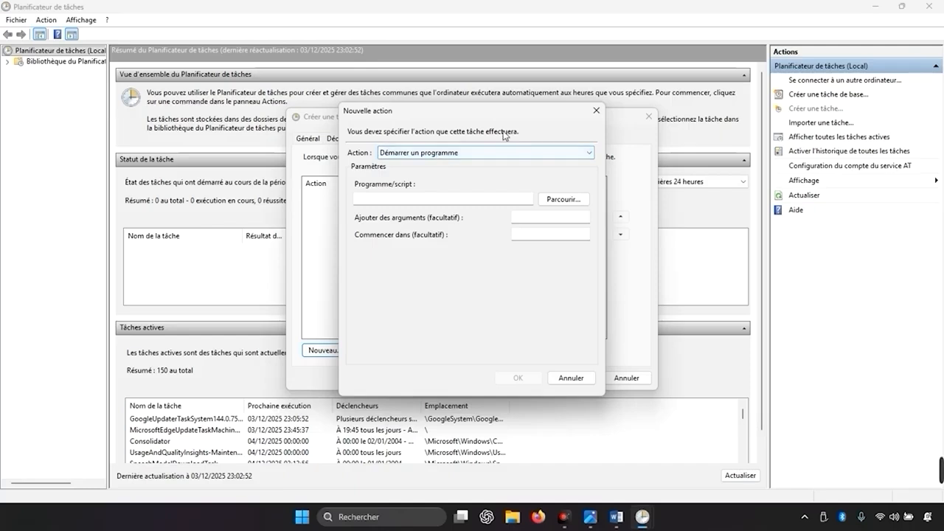
{"action": "left_click", "coordinate": [553, 200]}
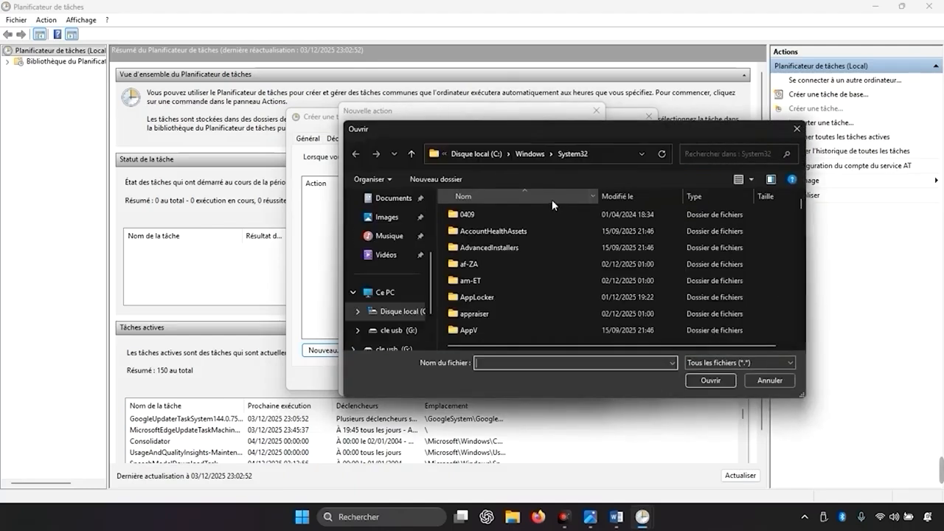
{"action": "scroll", "coordinate": [408, 318], "scroll_direction": "up", "scroll_amount": 3}
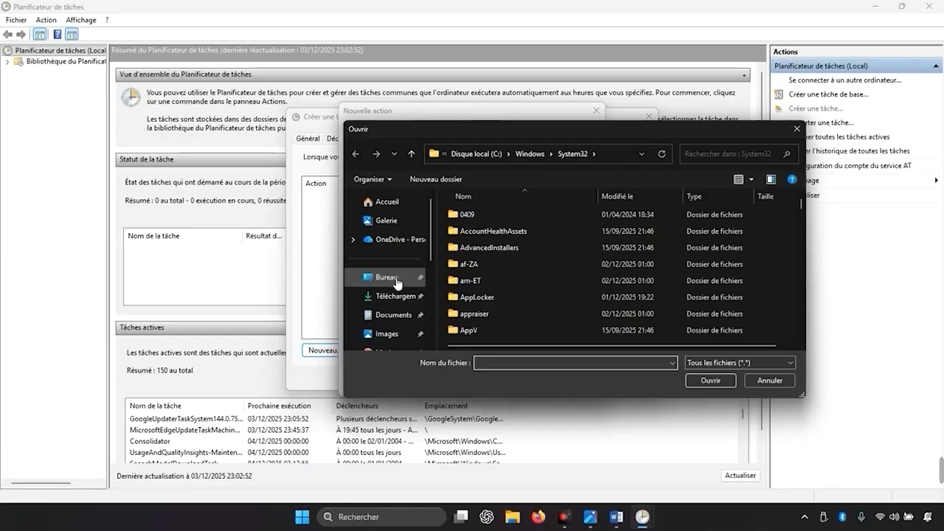
{"action": "left_click", "coordinate": [395, 283]}
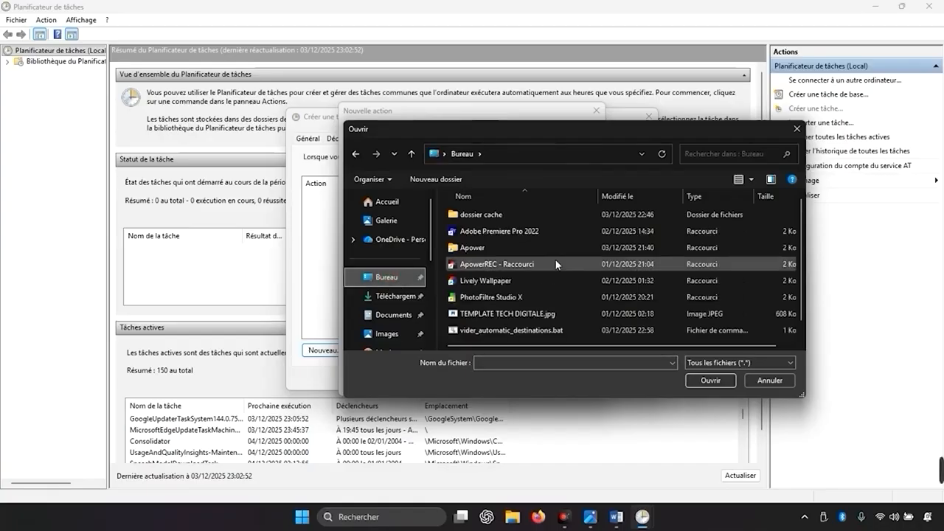
{"action": "scroll", "coordinate": [556, 260], "scroll_direction": "down", "scroll_amount": 1}
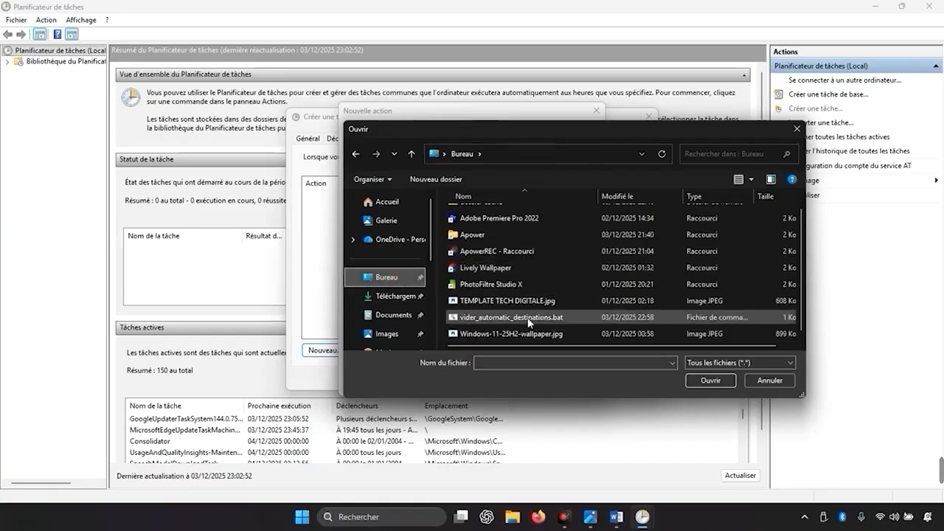
{"action": "left_click", "coordinate": [708, 380]}
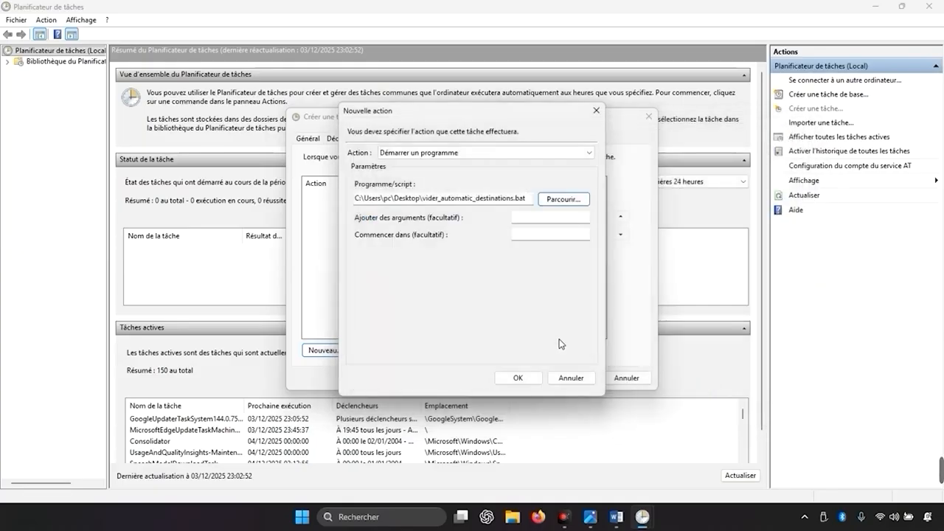
{"action": "left_click", "coordinate": [519, 378]}
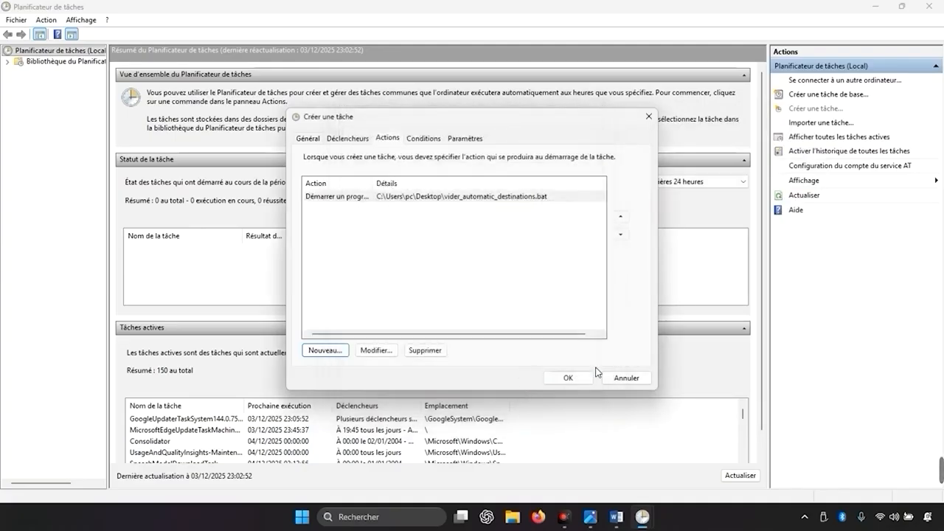
{"action": "left_click", "coordinate": [578, 378]}
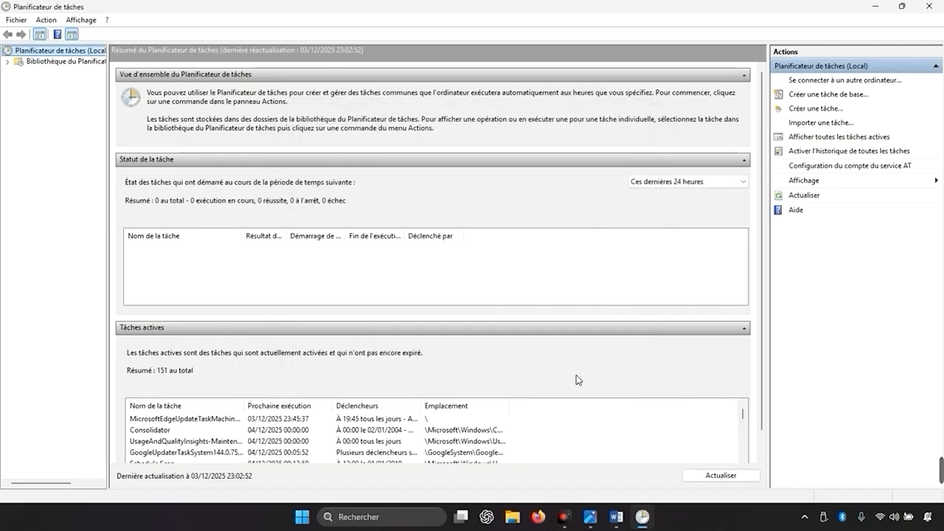
{"action": "left_click", "coordinate": [930, 6]}
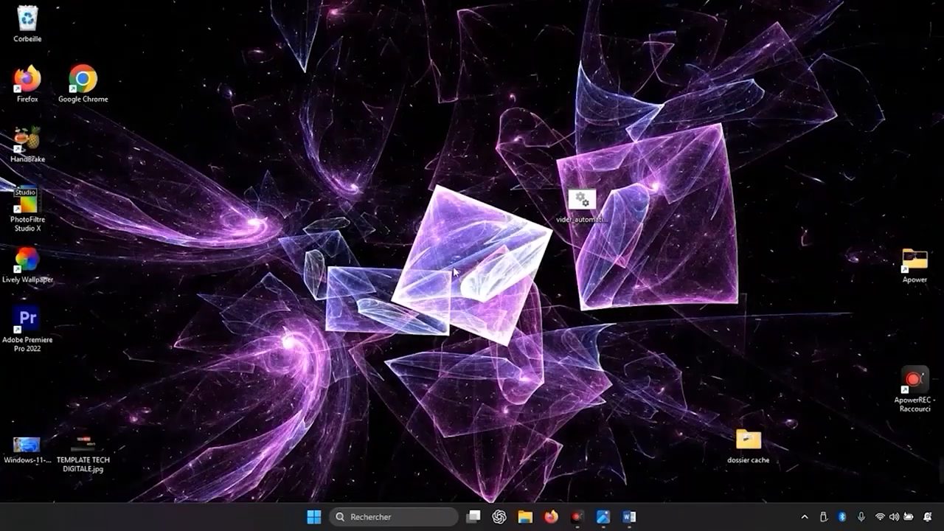